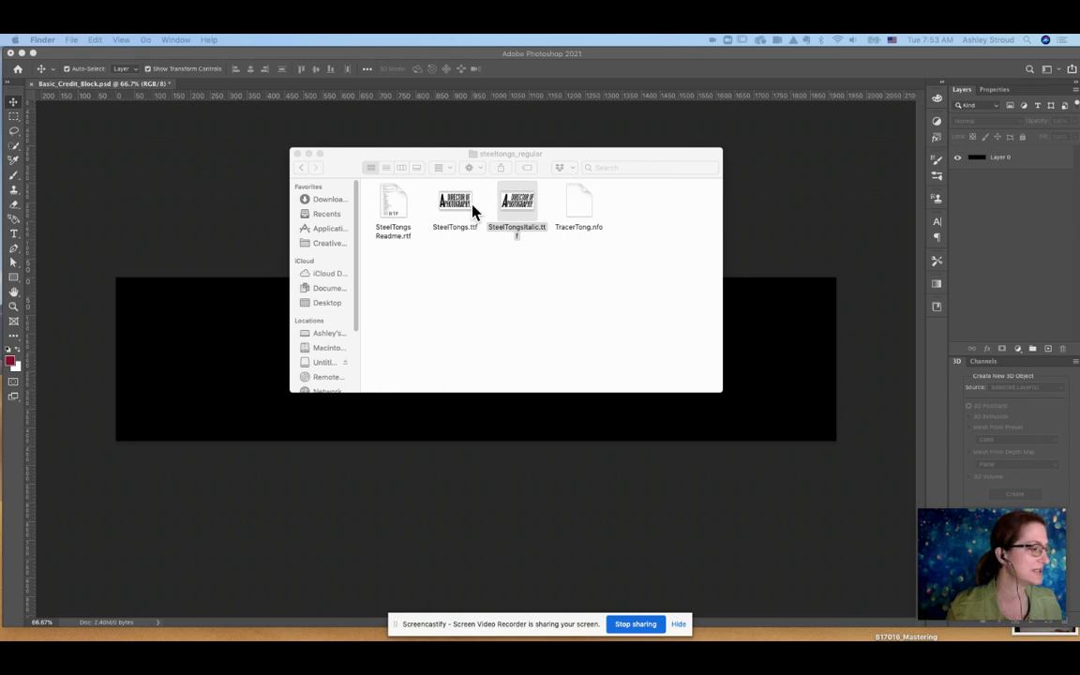
Move the steeltongs_regular font folder aside to view the font files, then return to Basic_Credit_Block.psd.
drag(446, 162, 502, 177)
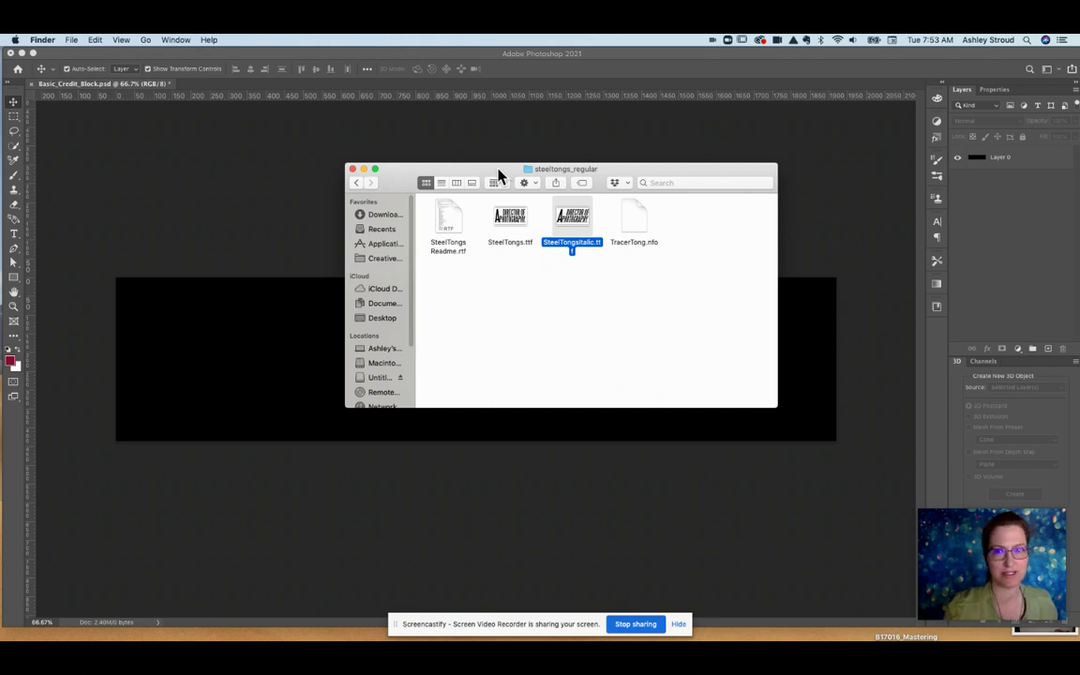
drag(498, 176, 616, 128)
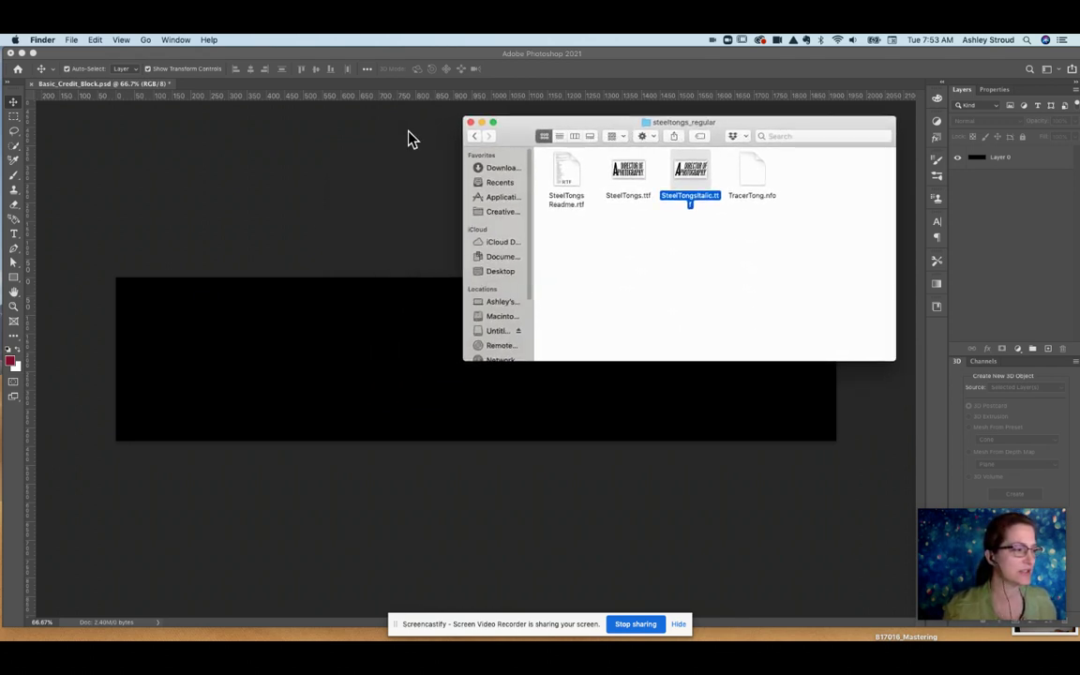
click(318, 54)
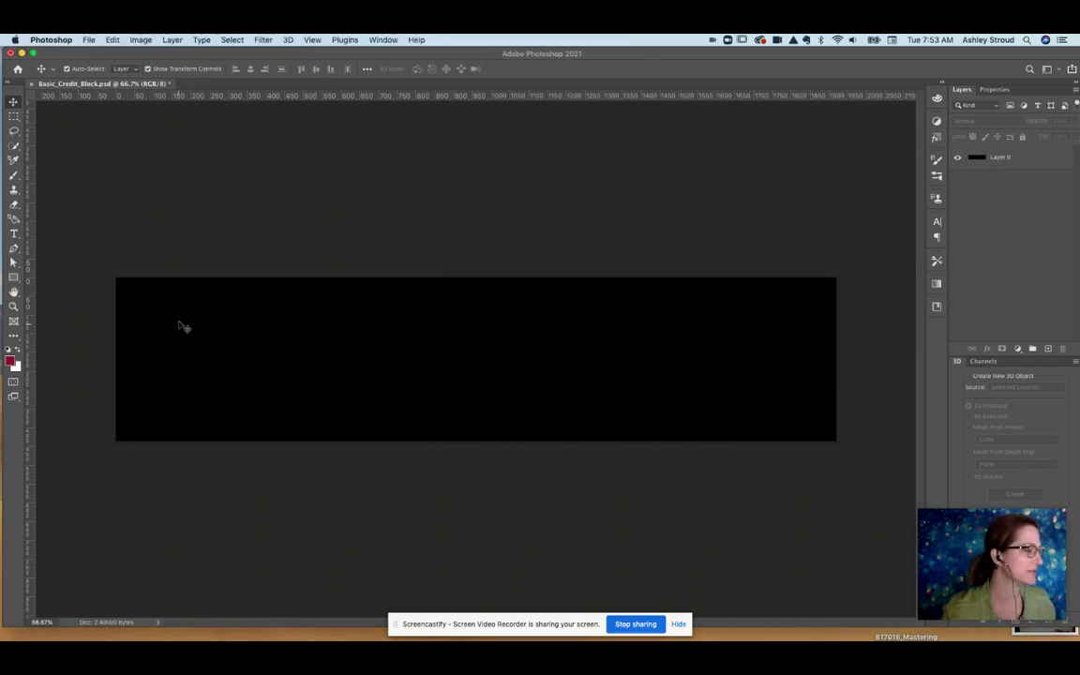
Draw a SteelTongs Regular 17 pt paragraph text box across the black rectangle.
key(t)
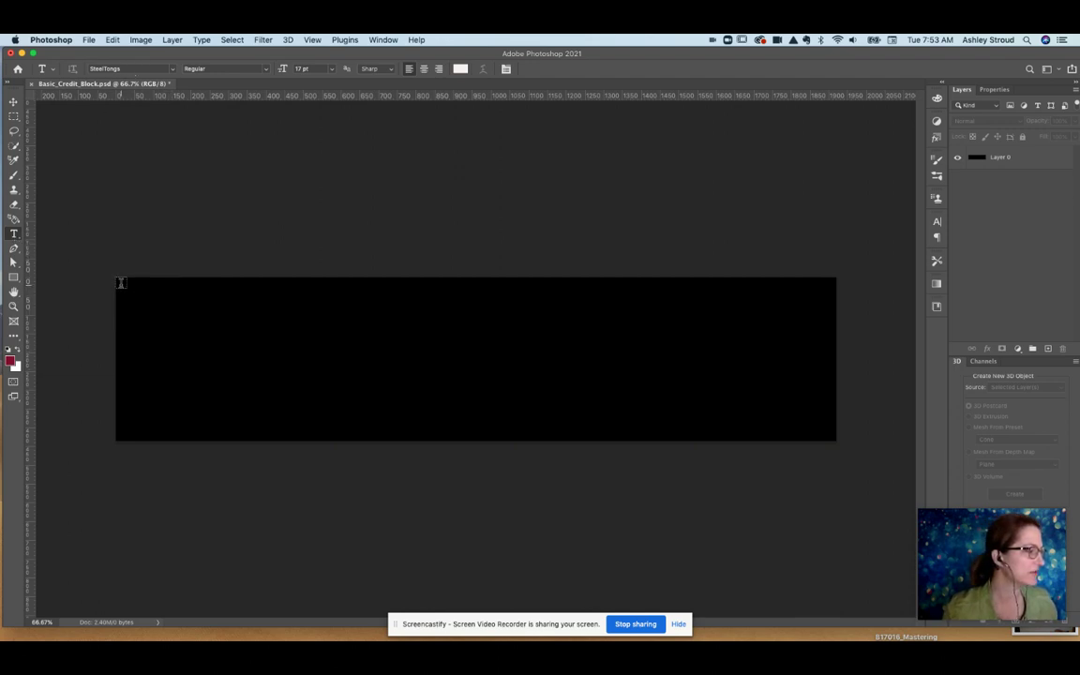
drag(120, 282, 827, 430)
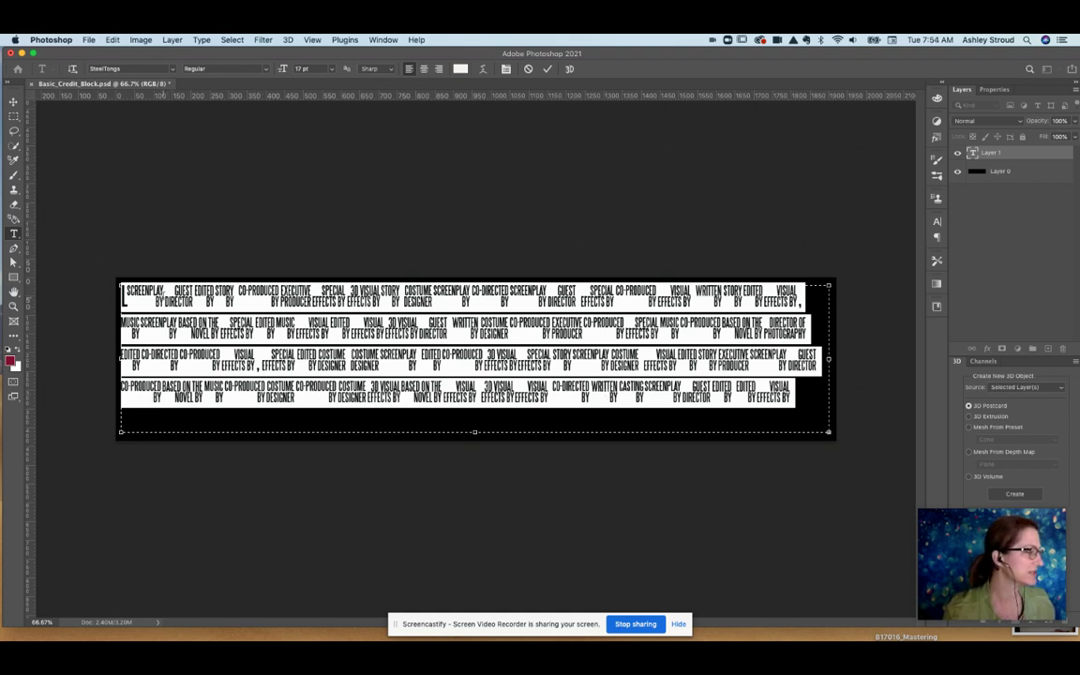
Delete the opening SCREENPLAY and GUEST DIRECTOR credits so the text starts at EDITED BY.
key(Left)
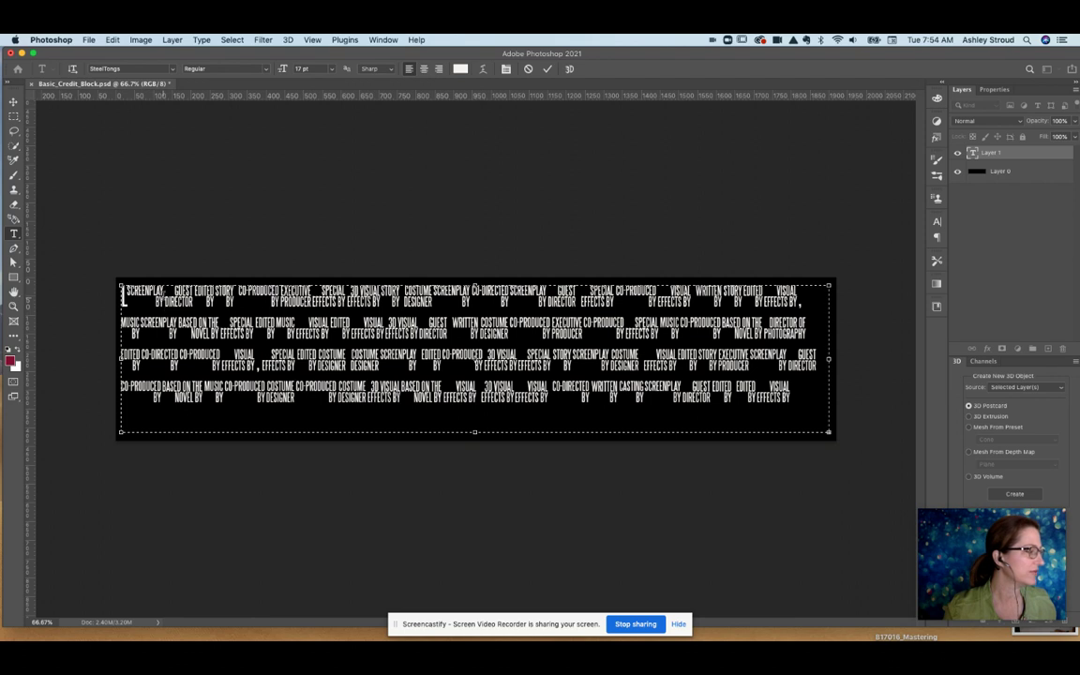
key(shift+super+Right)
key(BackSpace)
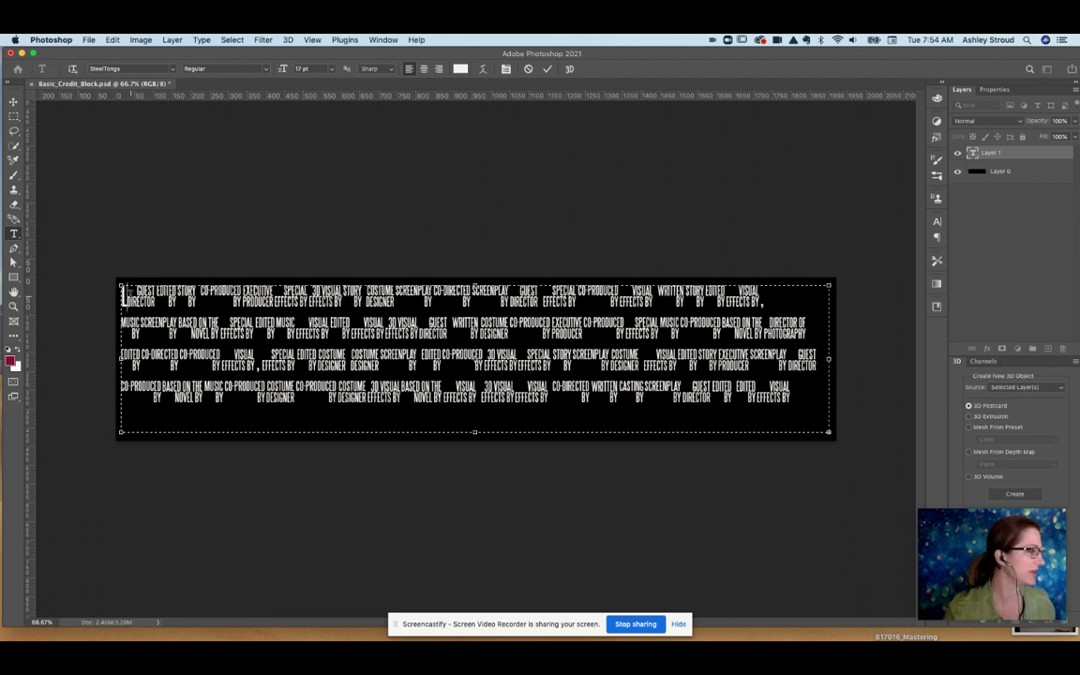
key(BackSpace)
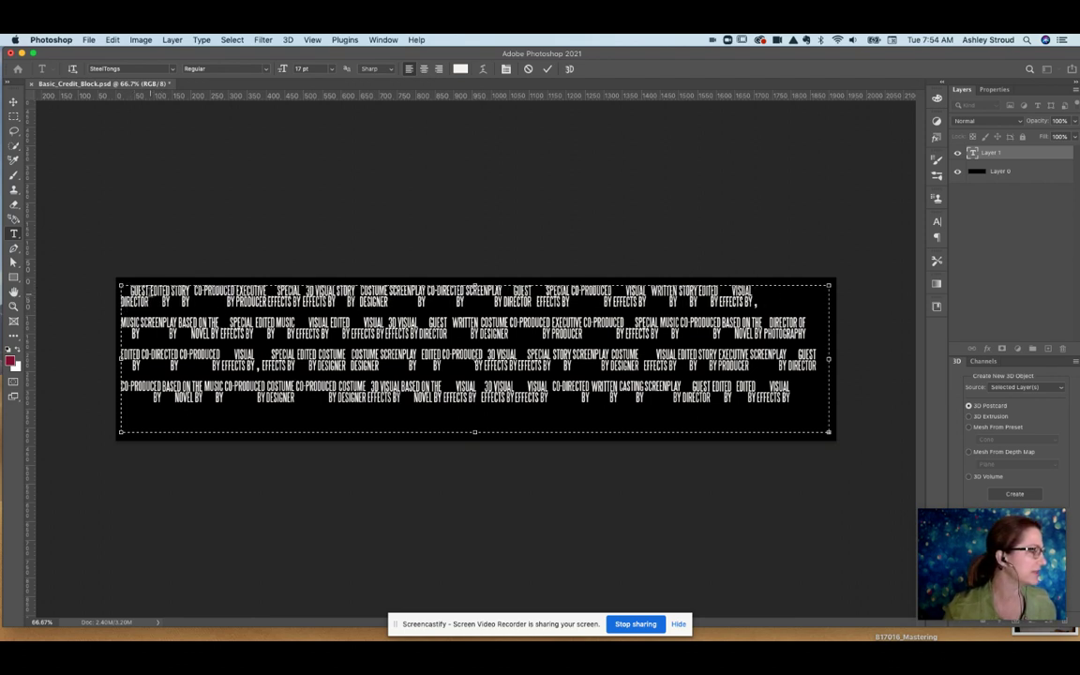
key(shift+super+Right)
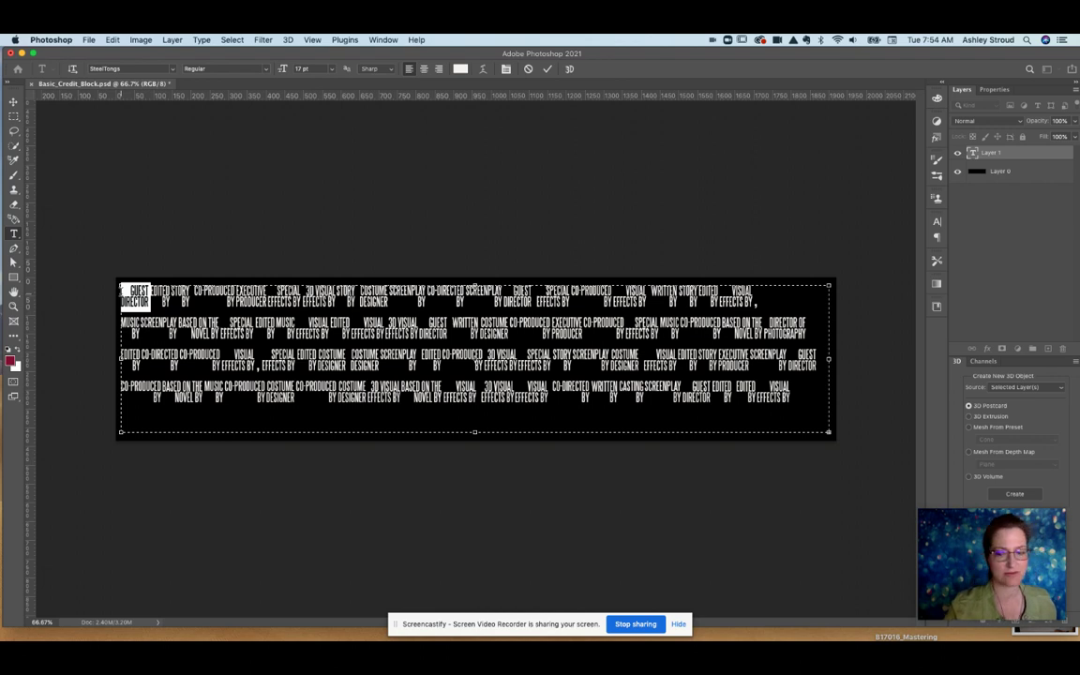
key(BackSpace)
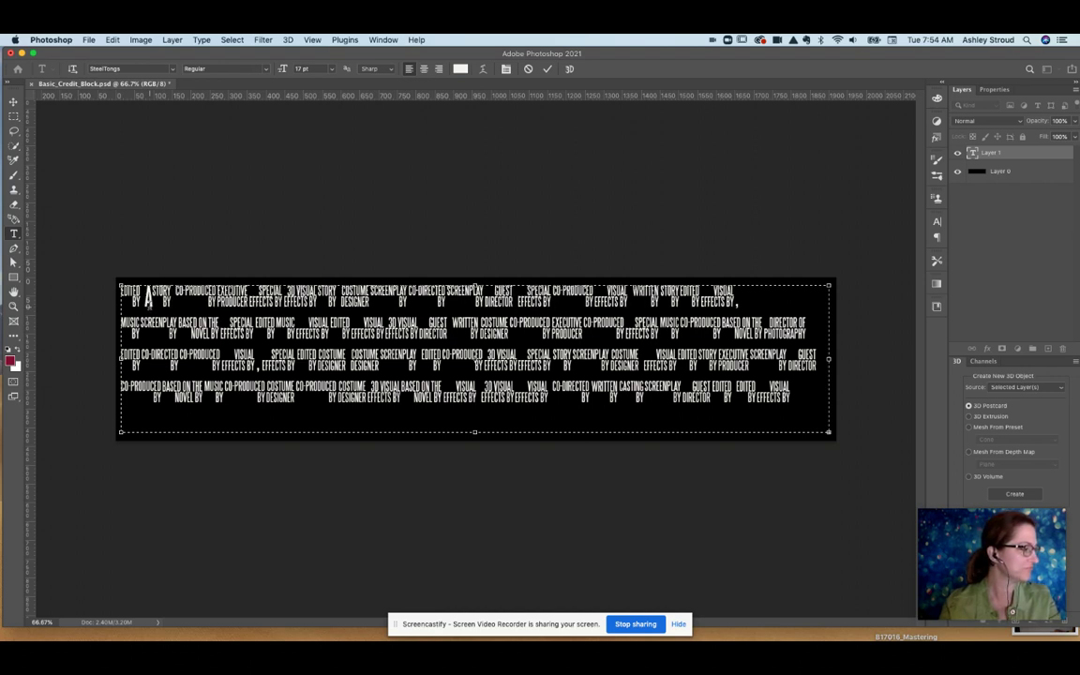
Type the editor's name after EDITED BY and the special effects artist's name before COSTUME, in capitals.
key(super+v)
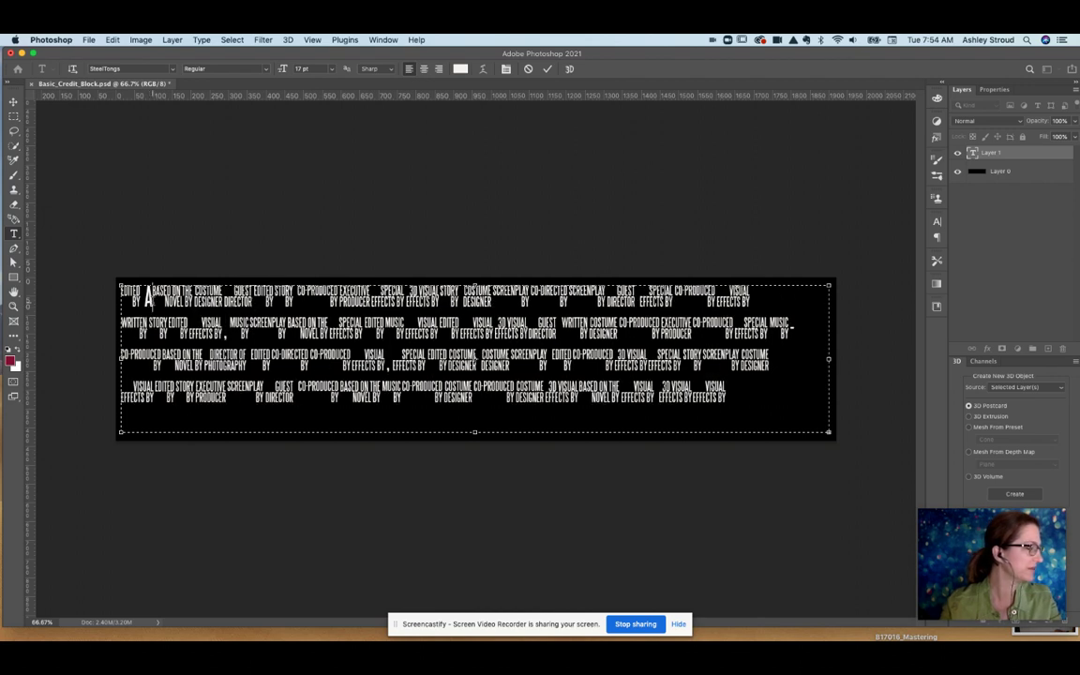
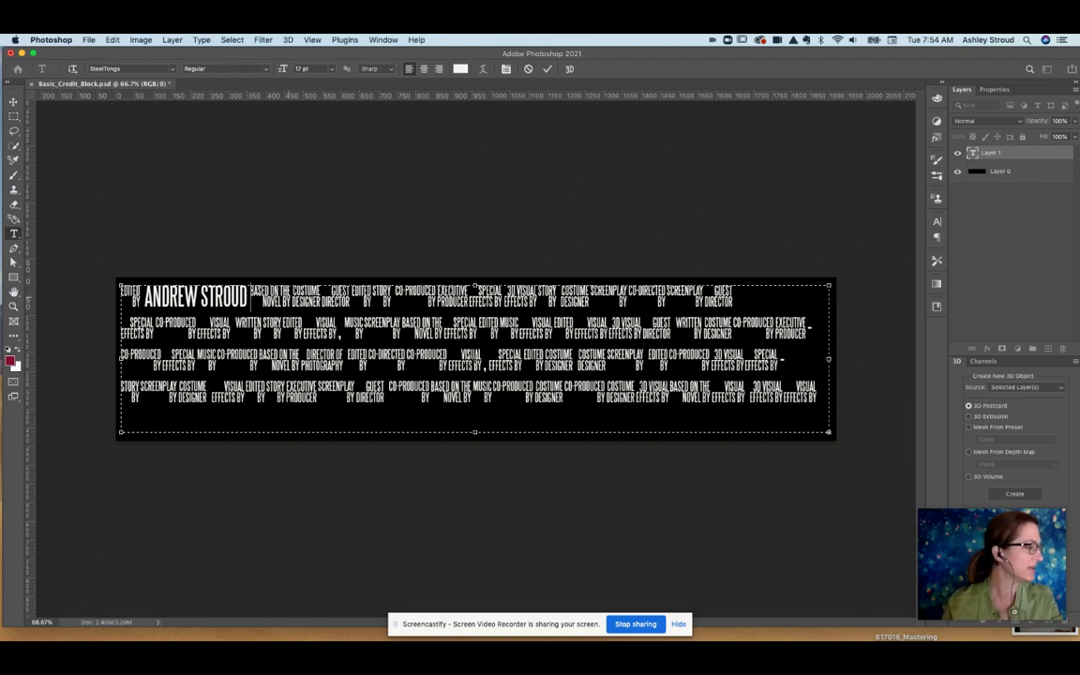
click(293, 296)
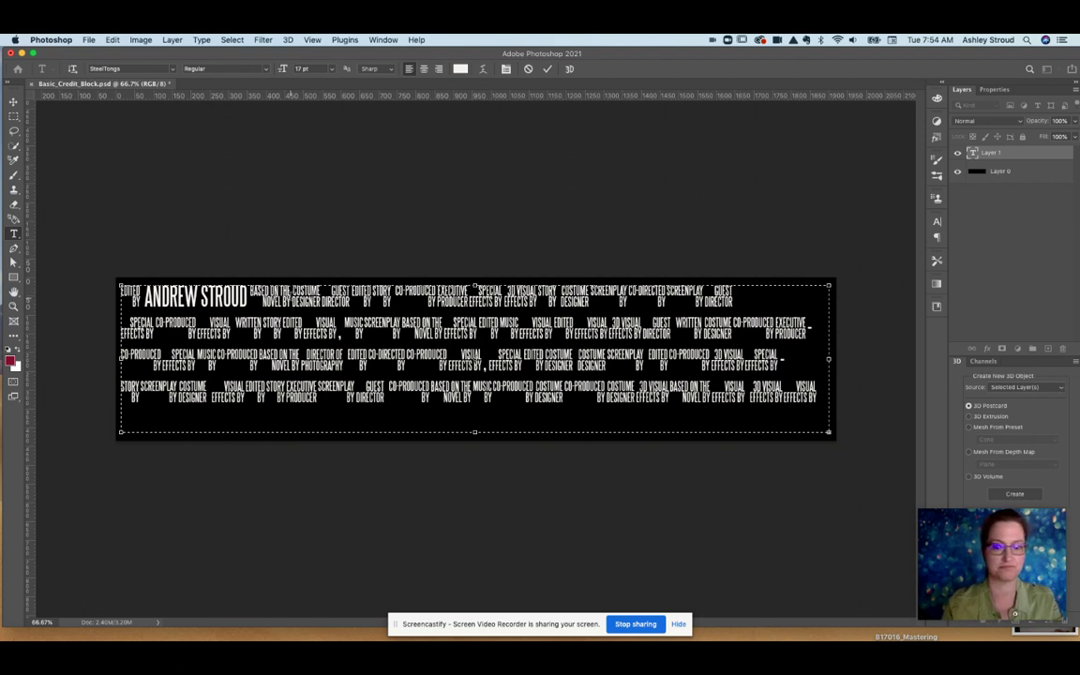
text(abcd)
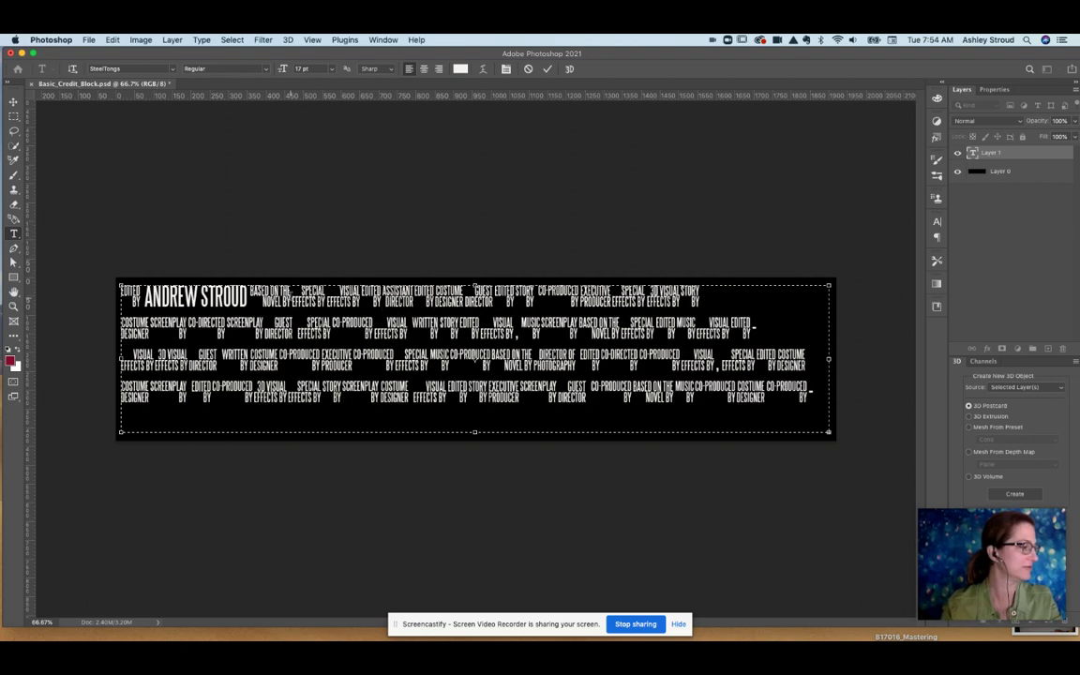
key(BackSpace)
key(BackSpace)
key(BackSpace)
key(BackSpace)
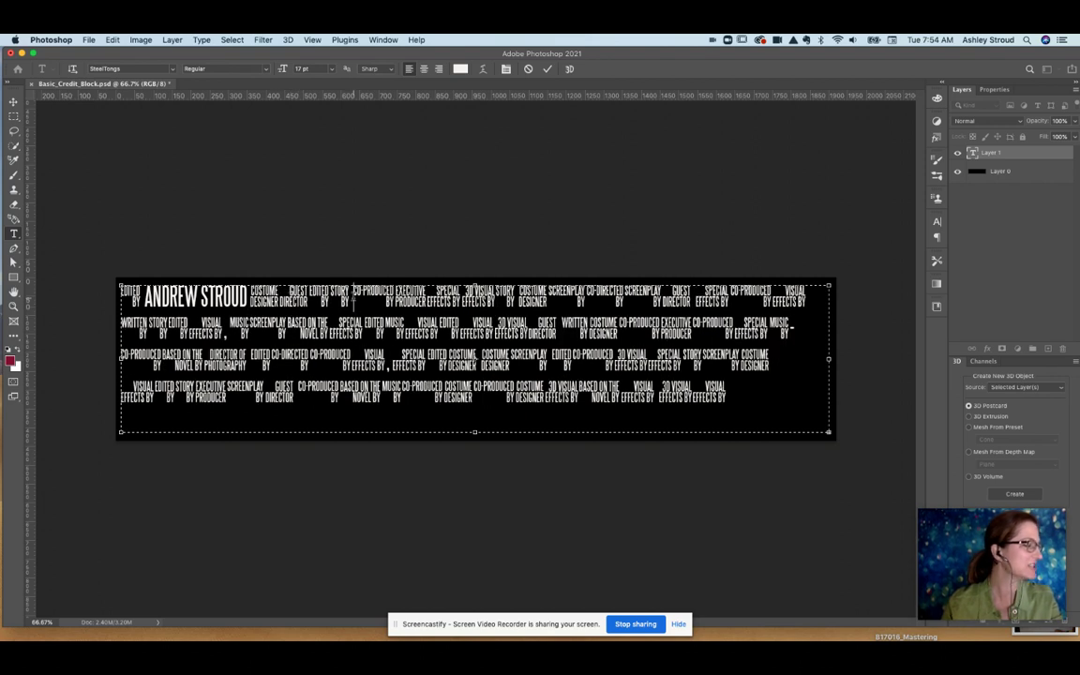
text(s)
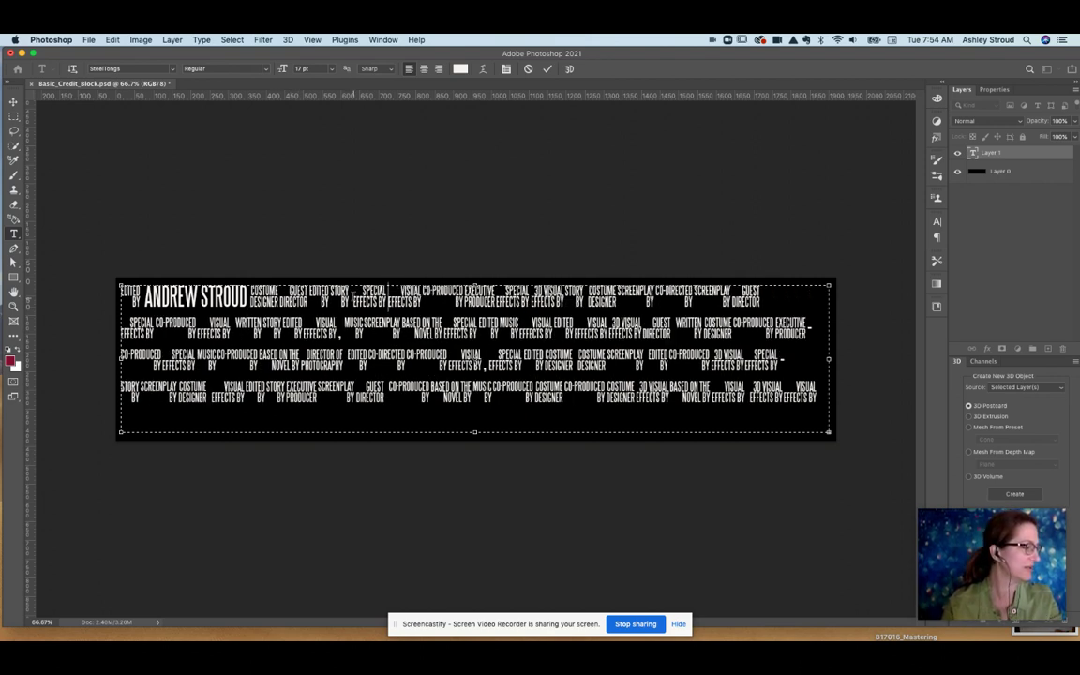
text(ST)
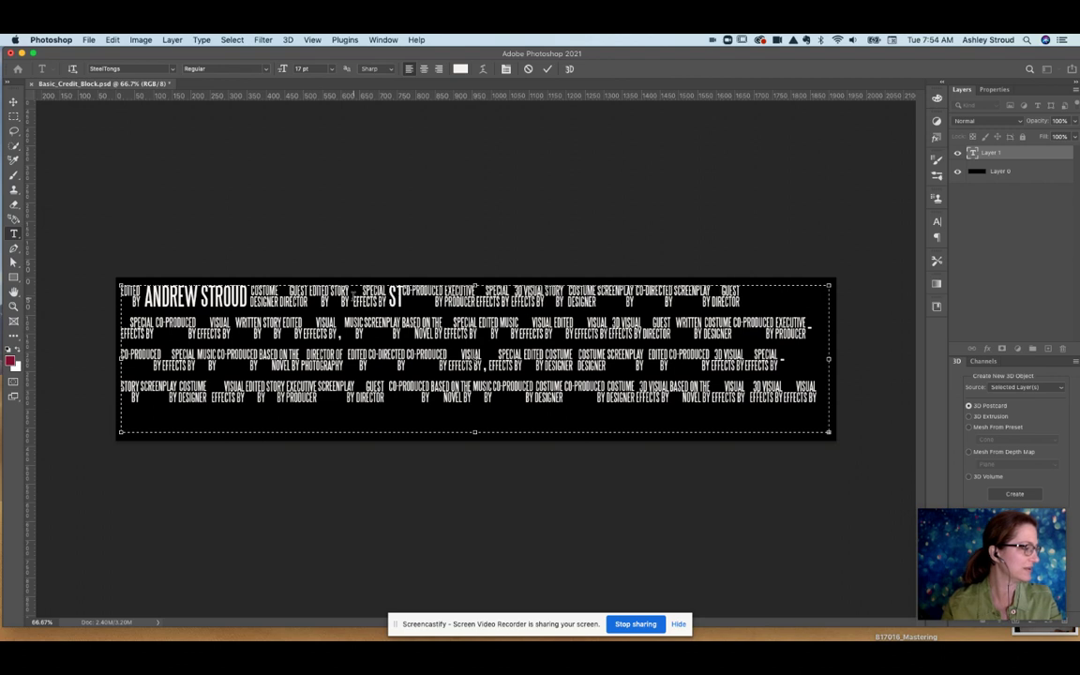
text(EVEN KING)
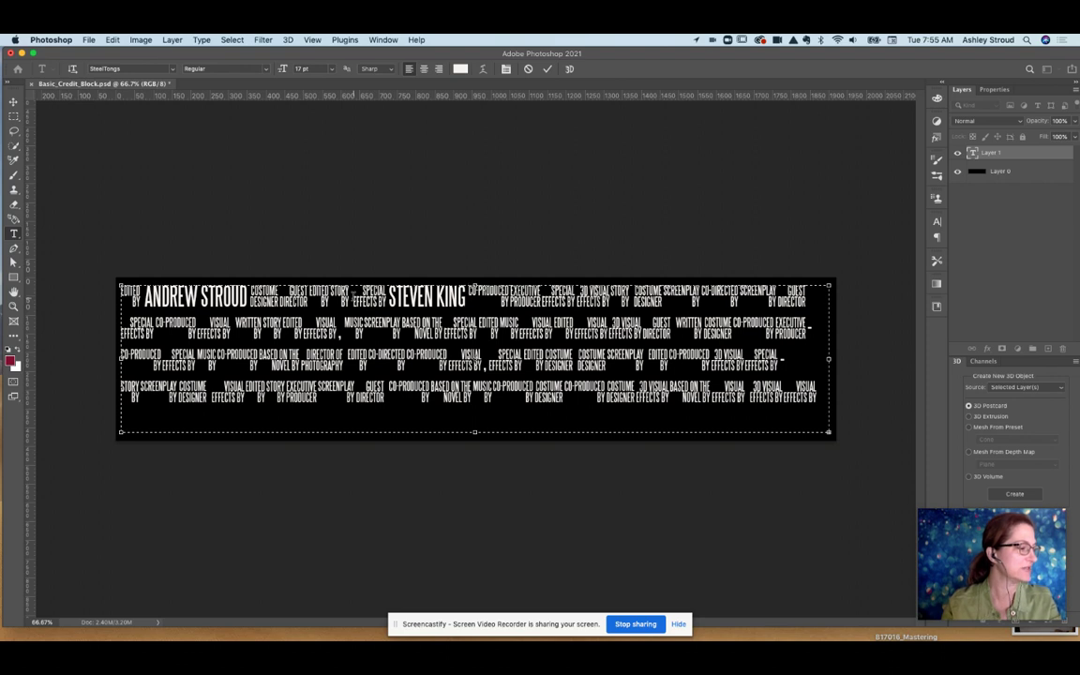
Type the director's name in capitals after DIRECTED BY on the top line, then select all the text.
text(w)
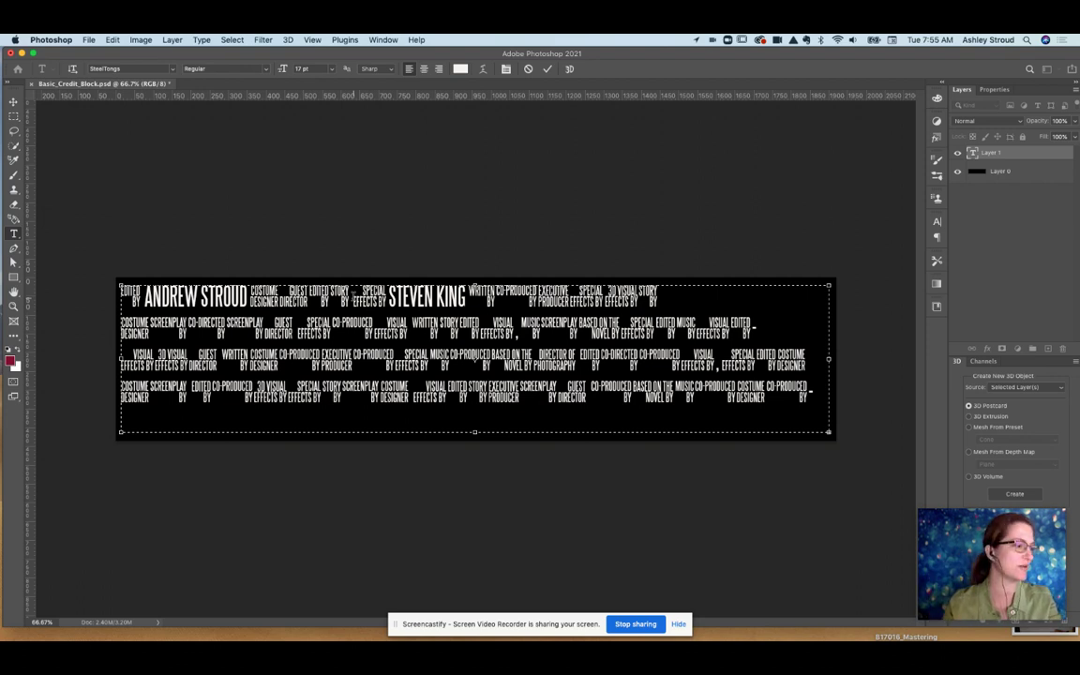
text(s)
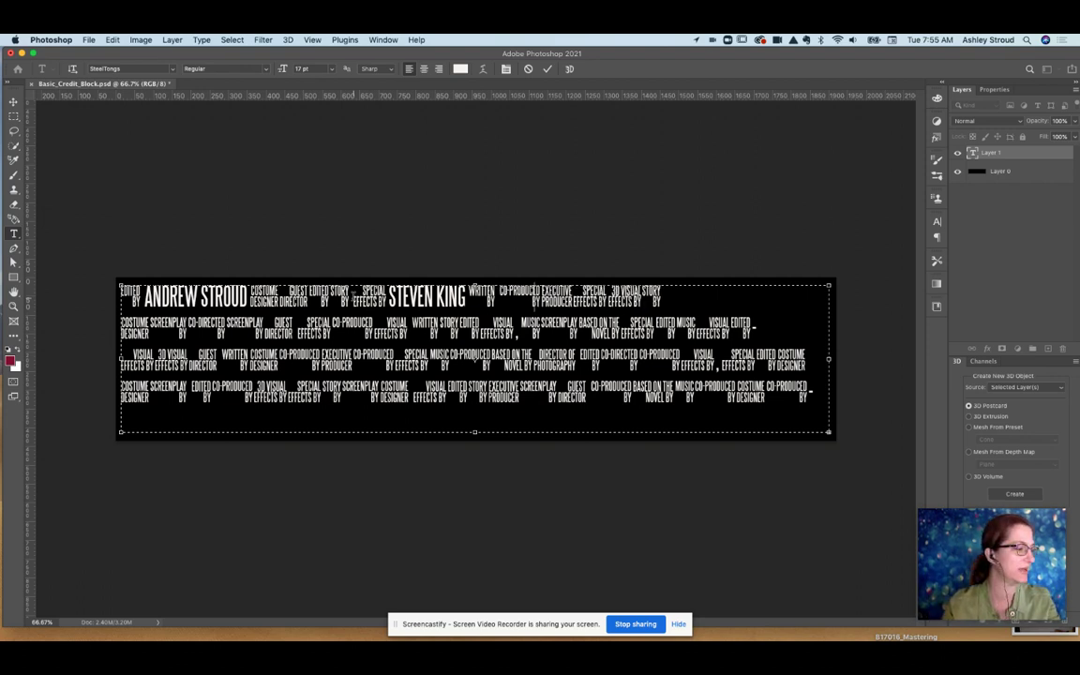
text( e)
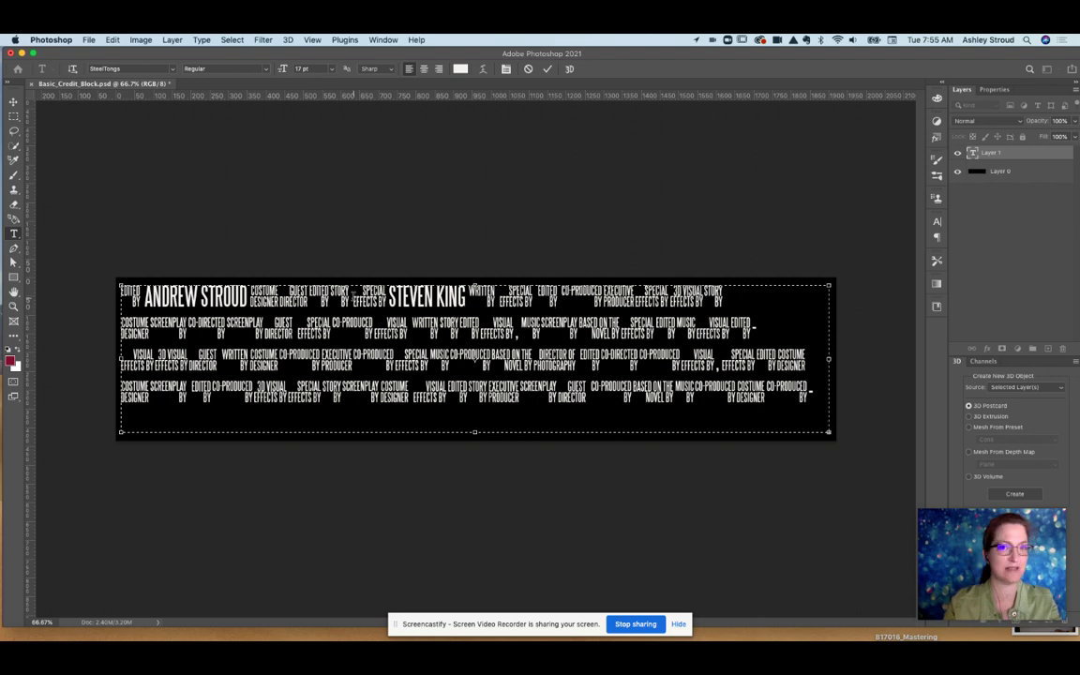
text( v c)
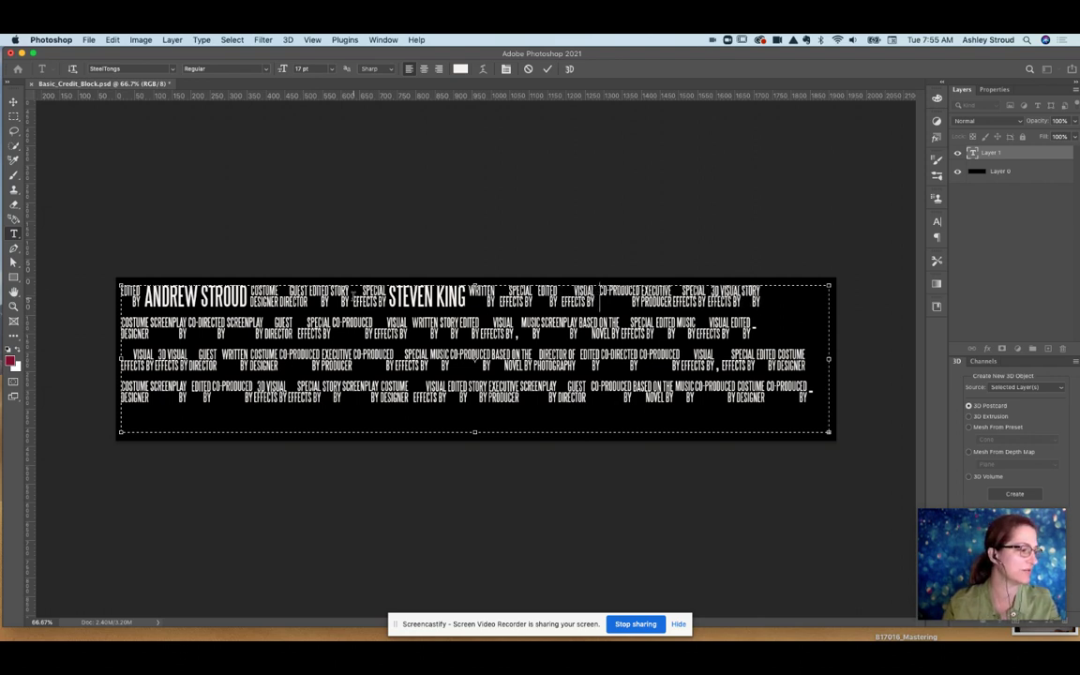
text( d)
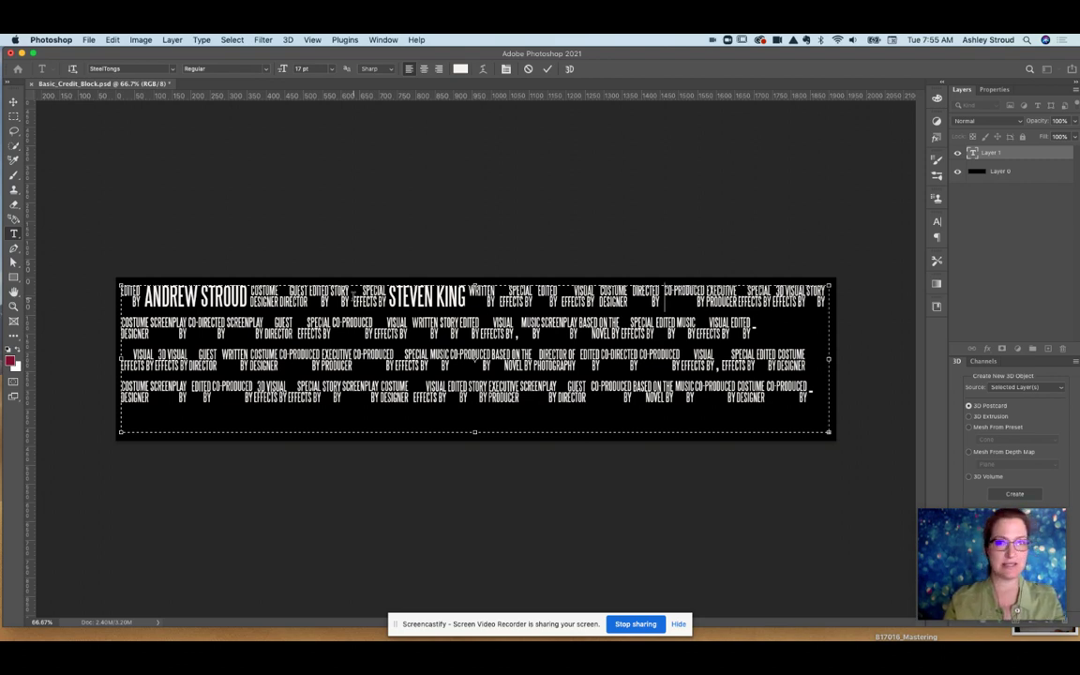
text( MRS)
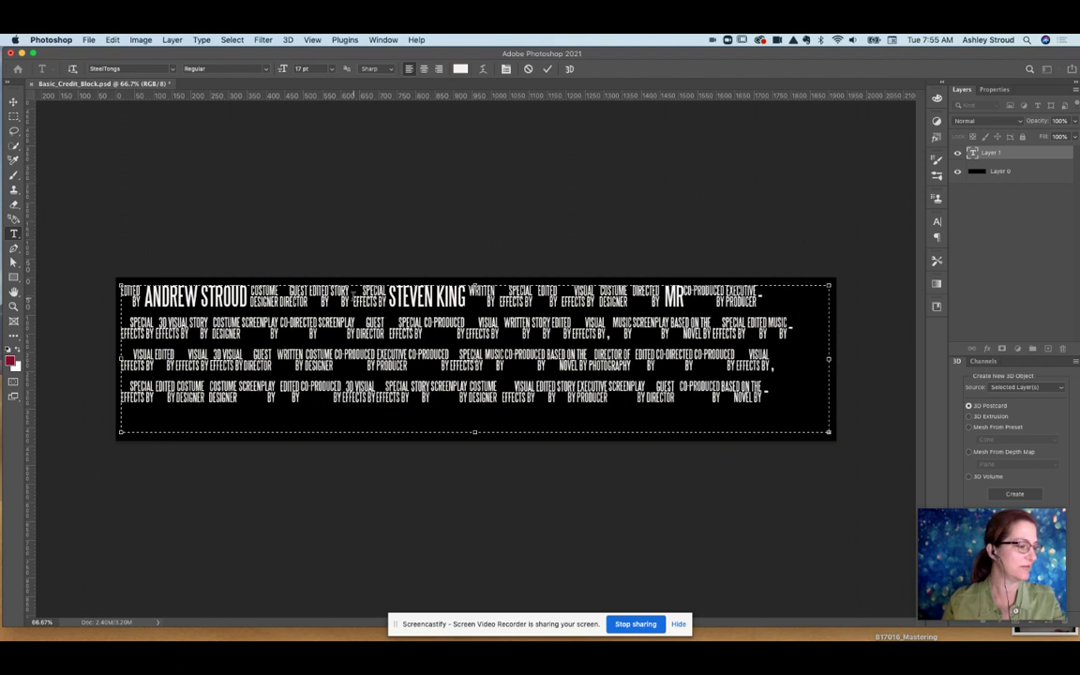
text( STROUD)
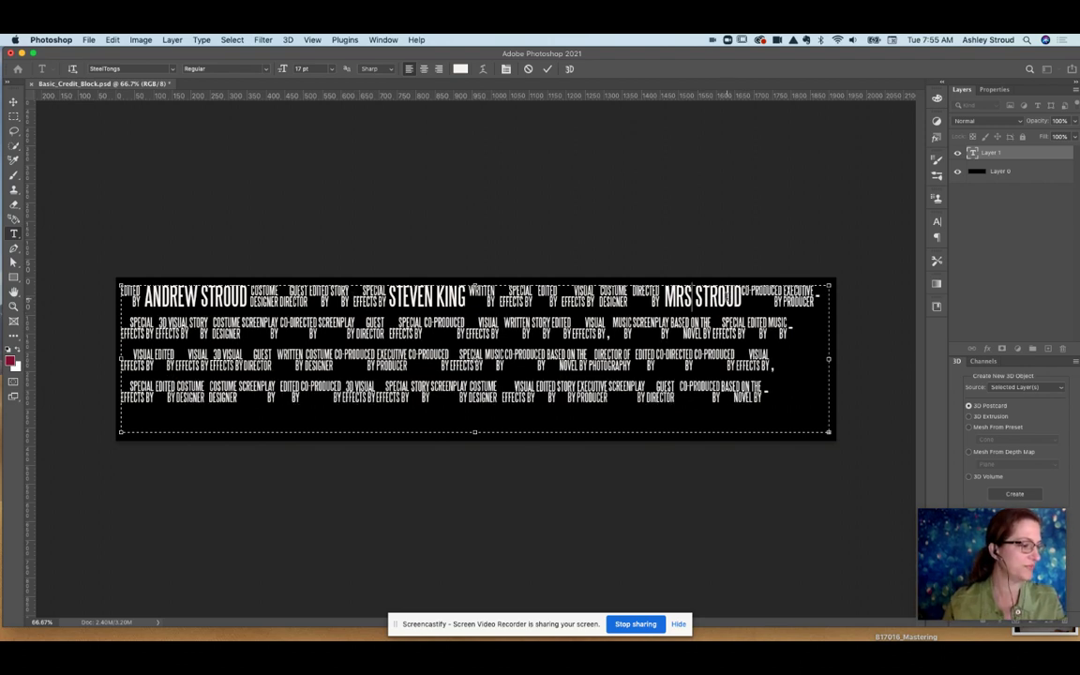
text(.)
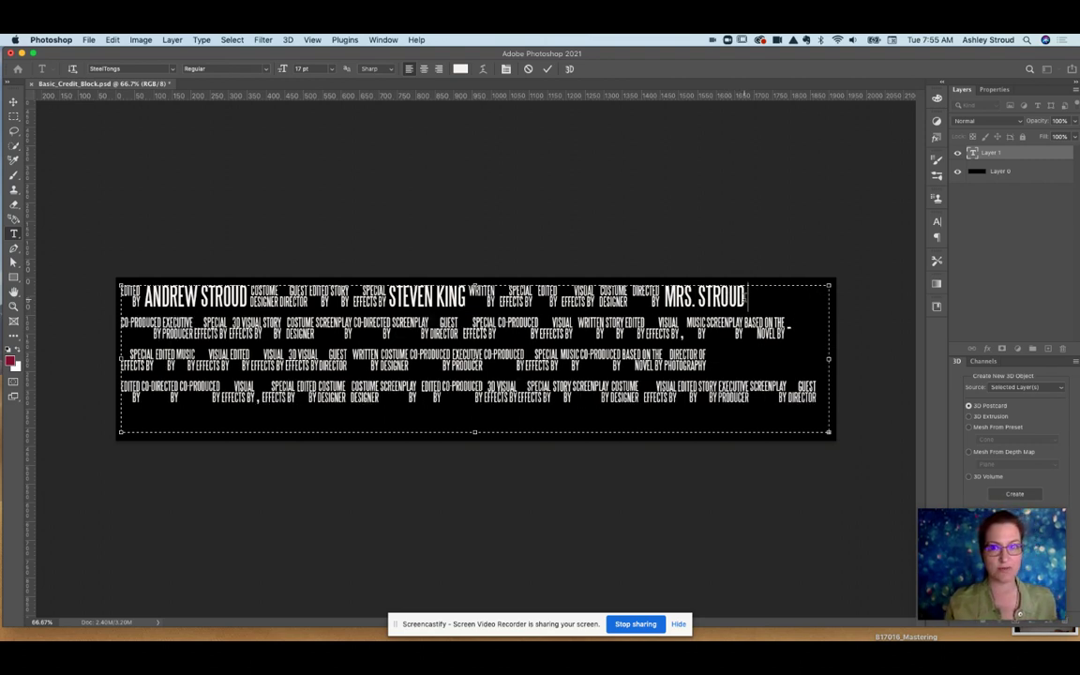
key(super+a)
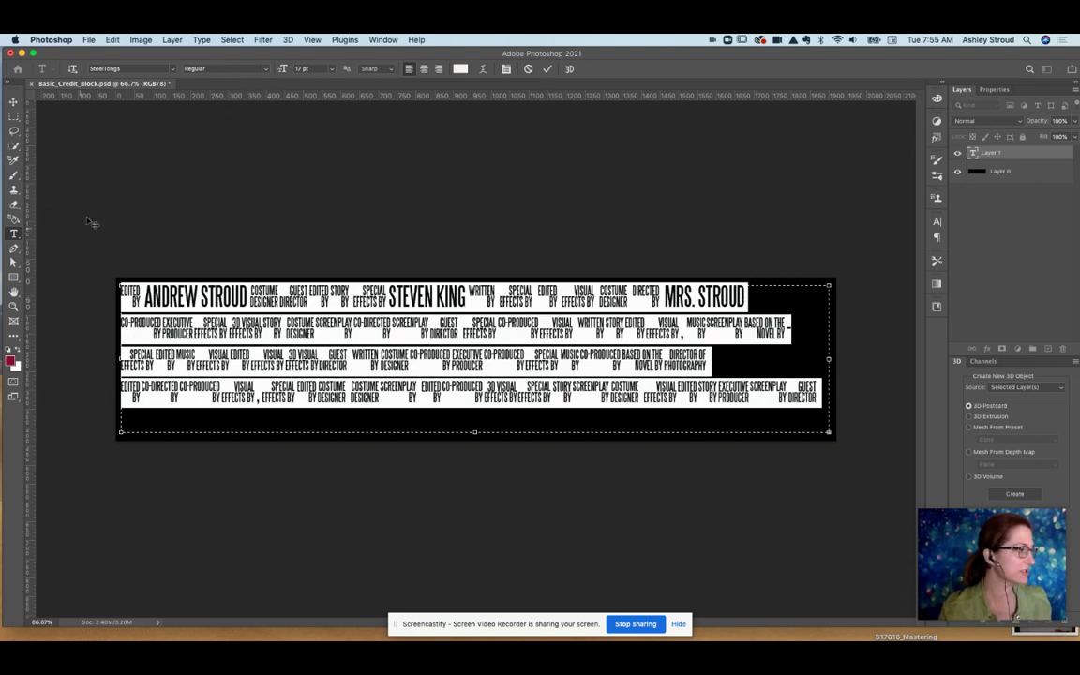
Set the credit text colour to near-white e0e4e3 in the Color Picker.
click(461, 68)
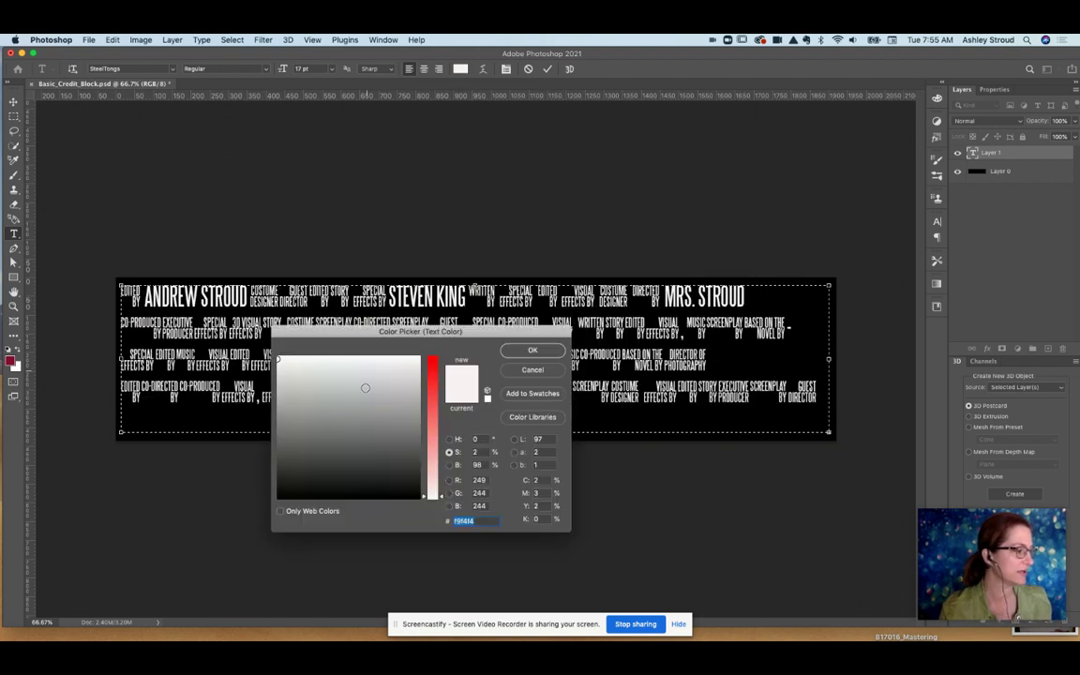
click(374, 386)
click(330, 422)
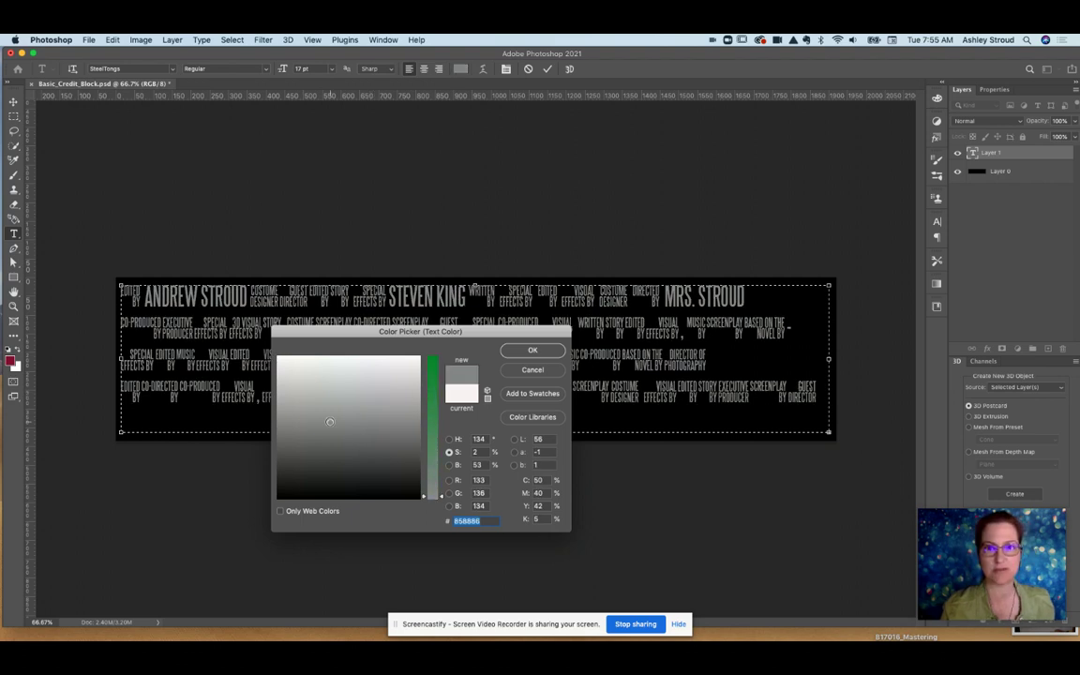
click(340, 371)
click(433, 435)
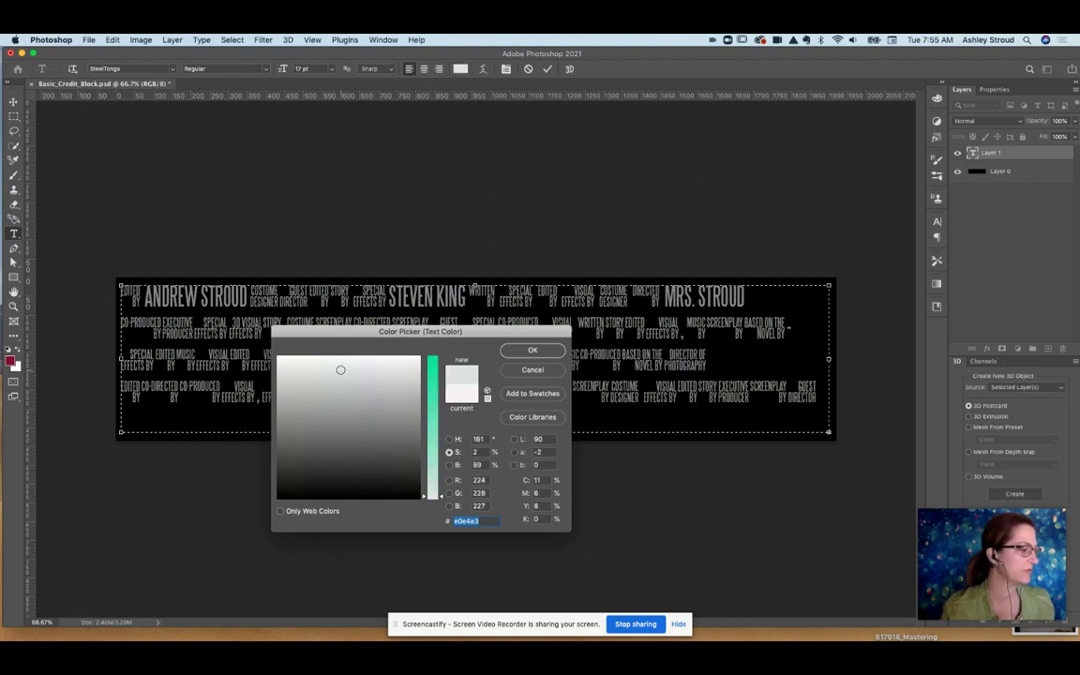
click(533, 351)
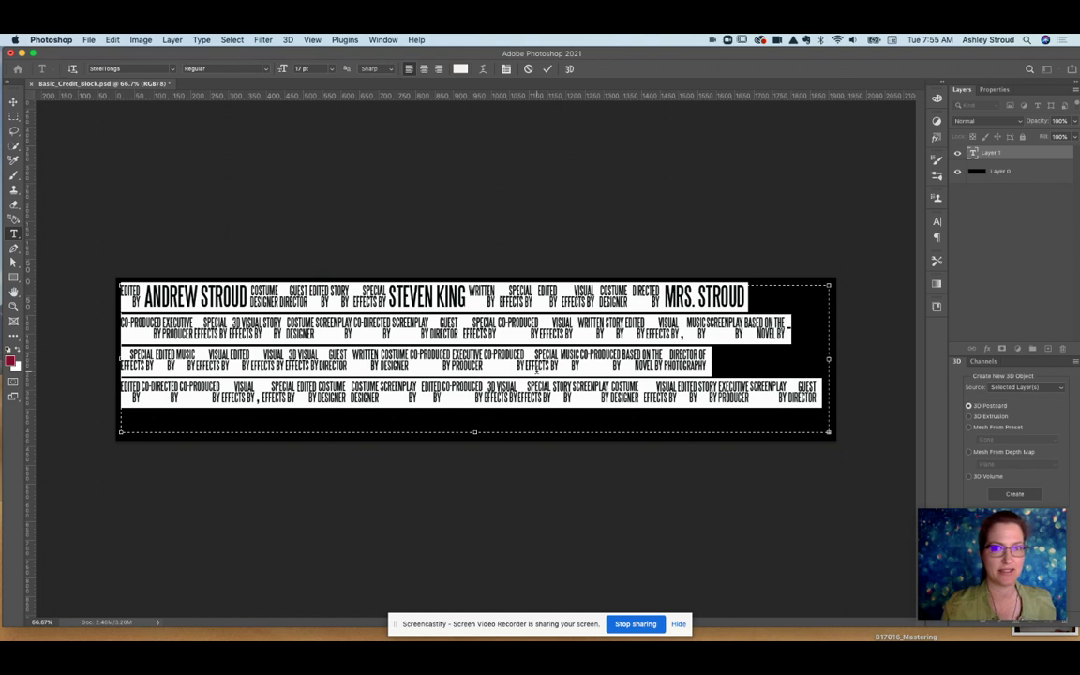
Cancel the text edit and place PngItem_4821128.png from Downloads as an embedded layer.
click(528, 71)
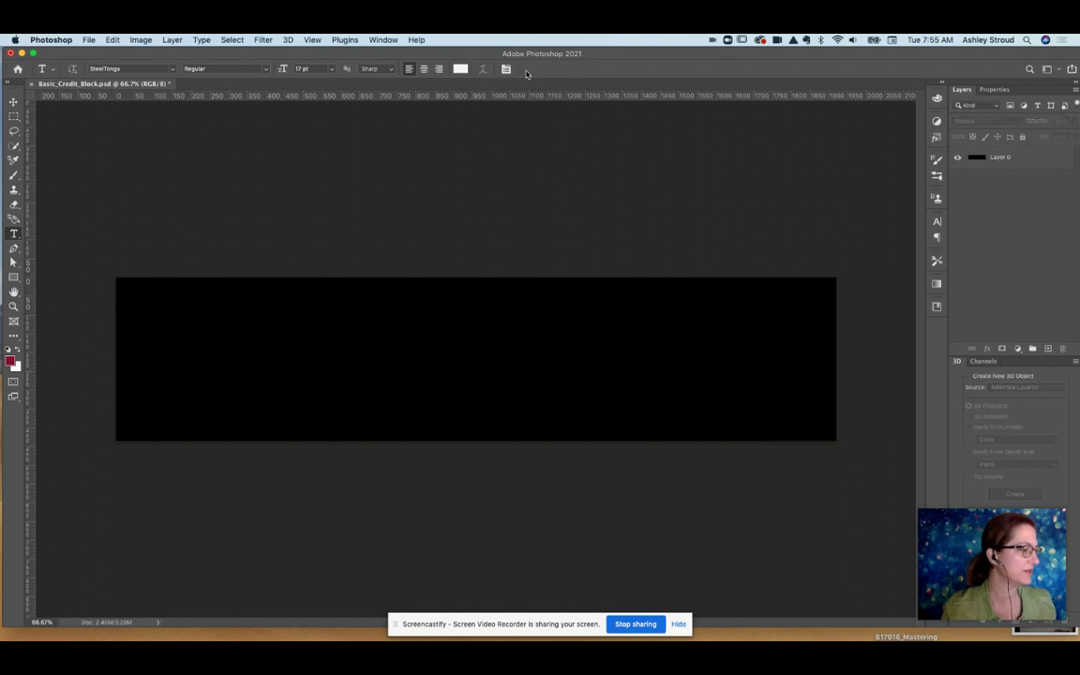
click(85, 42)
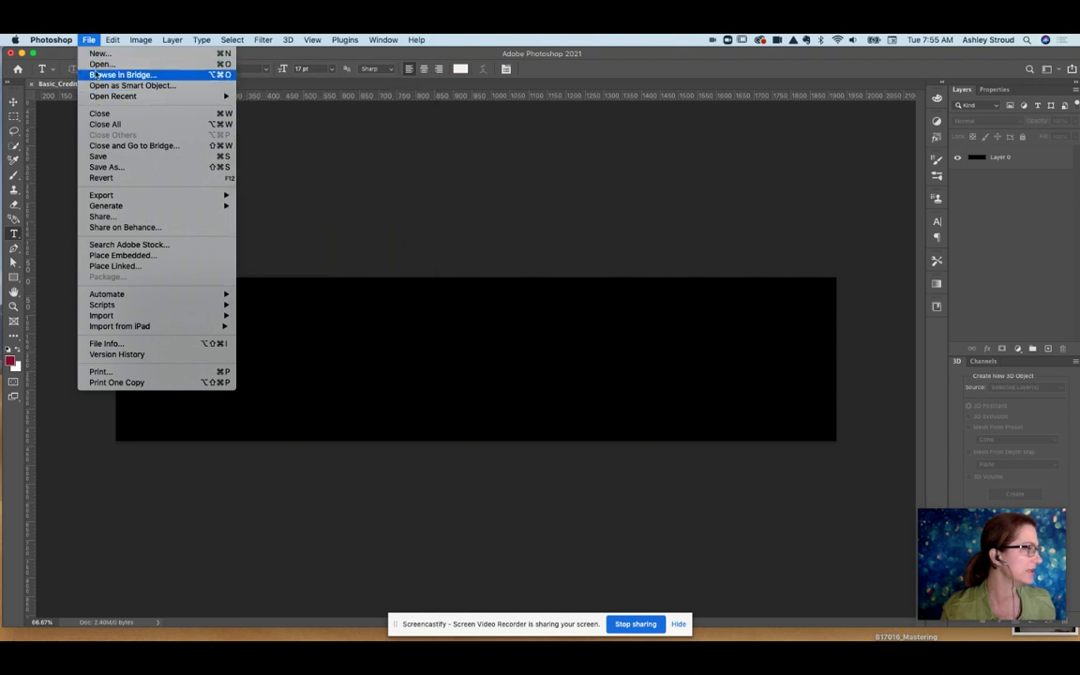
click(119, 257)
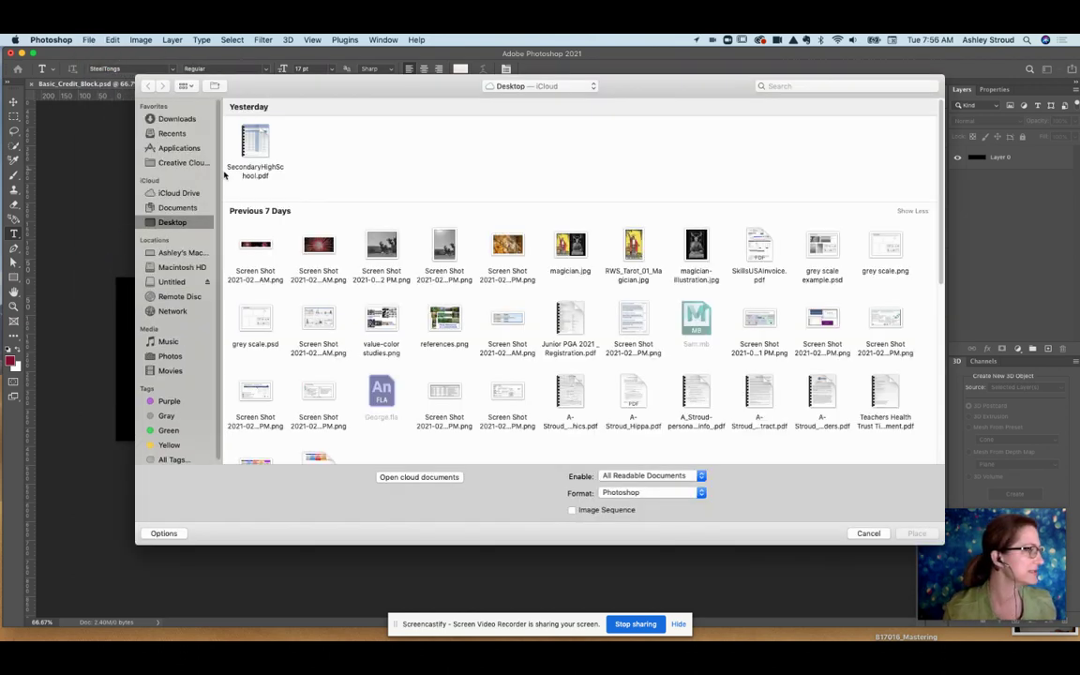
click(173, 119)
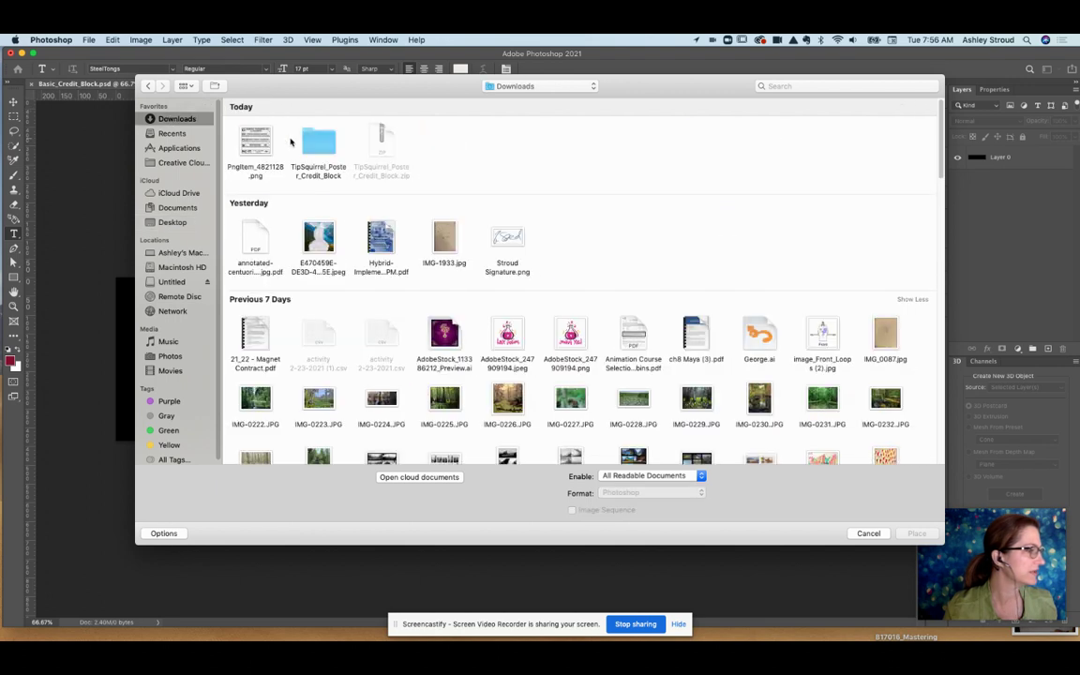
click(233, 126)
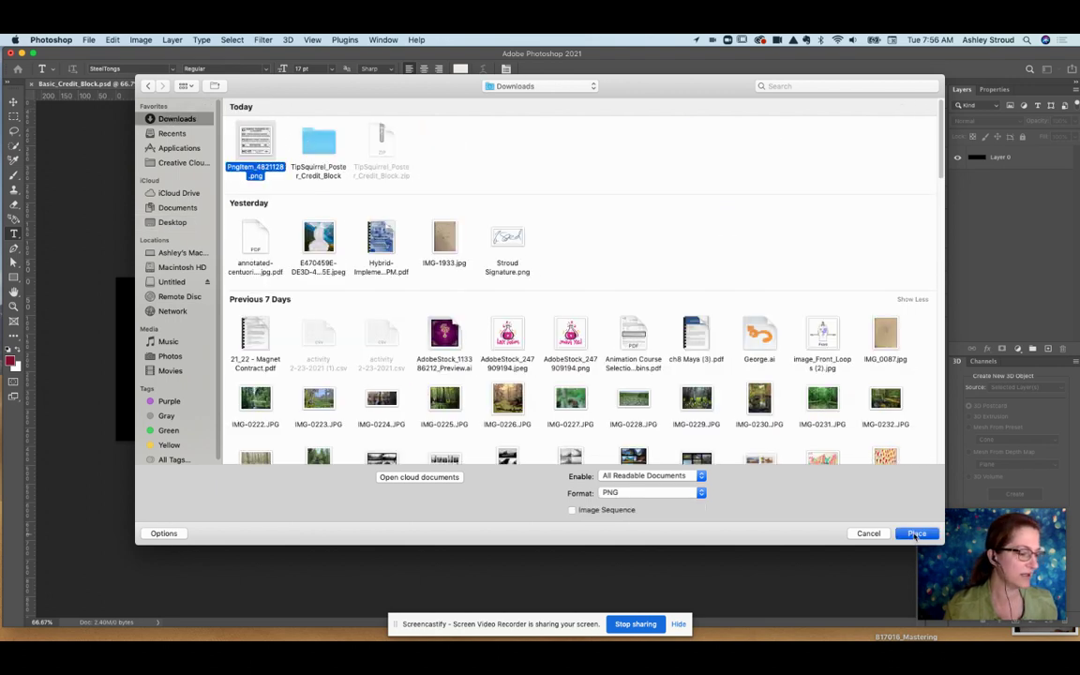
click(916, 534)
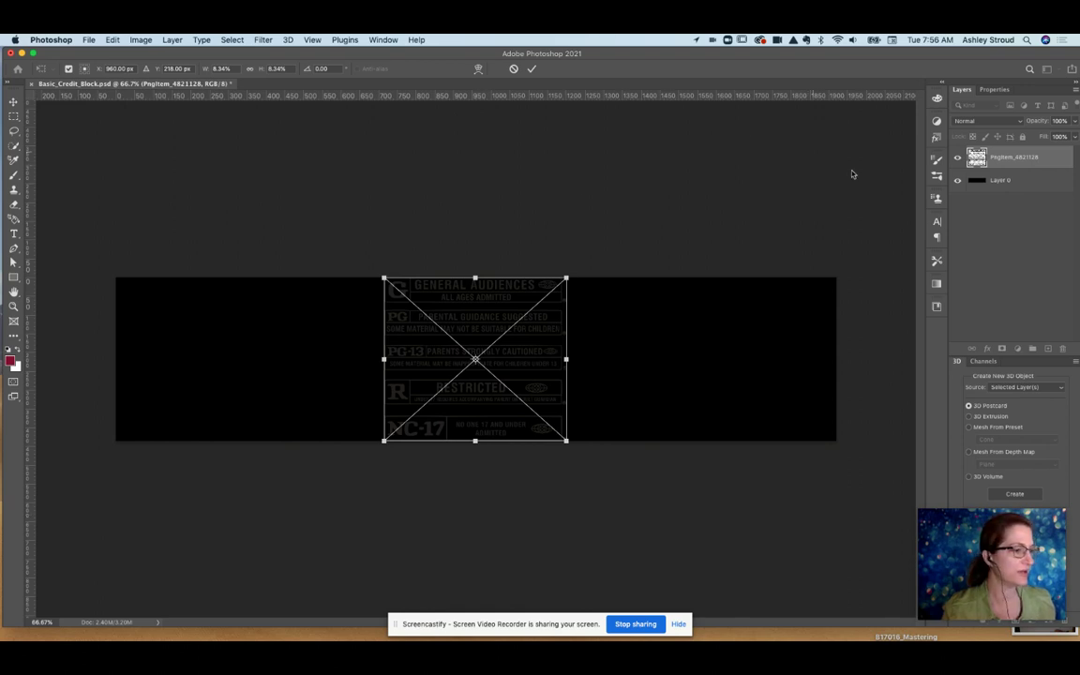
Commit the placed chart, hide Layer 0, and copy the PG rating row to its own layer.
key(Return)
click(957, 180)
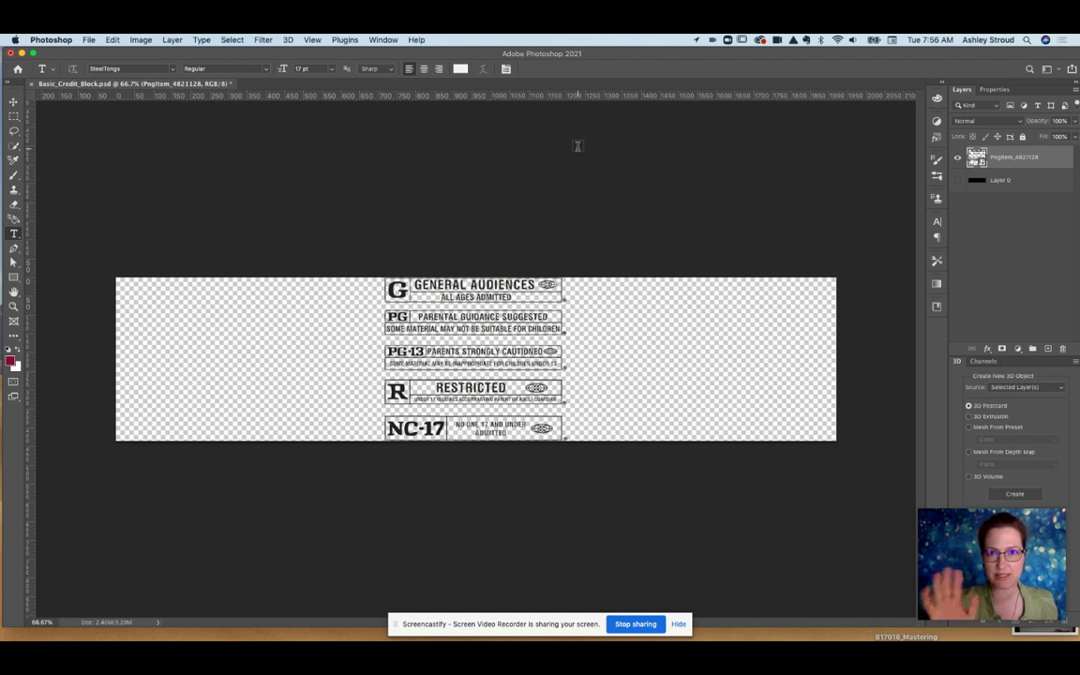
click(15, 118)
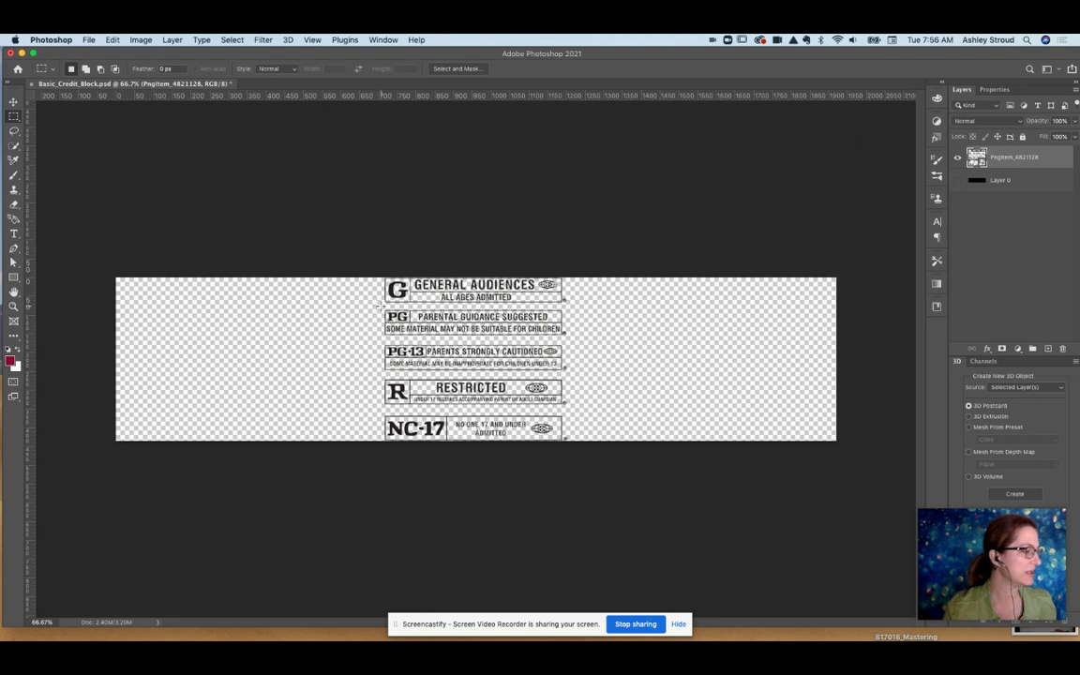
drag(385, 307, 570, 334)
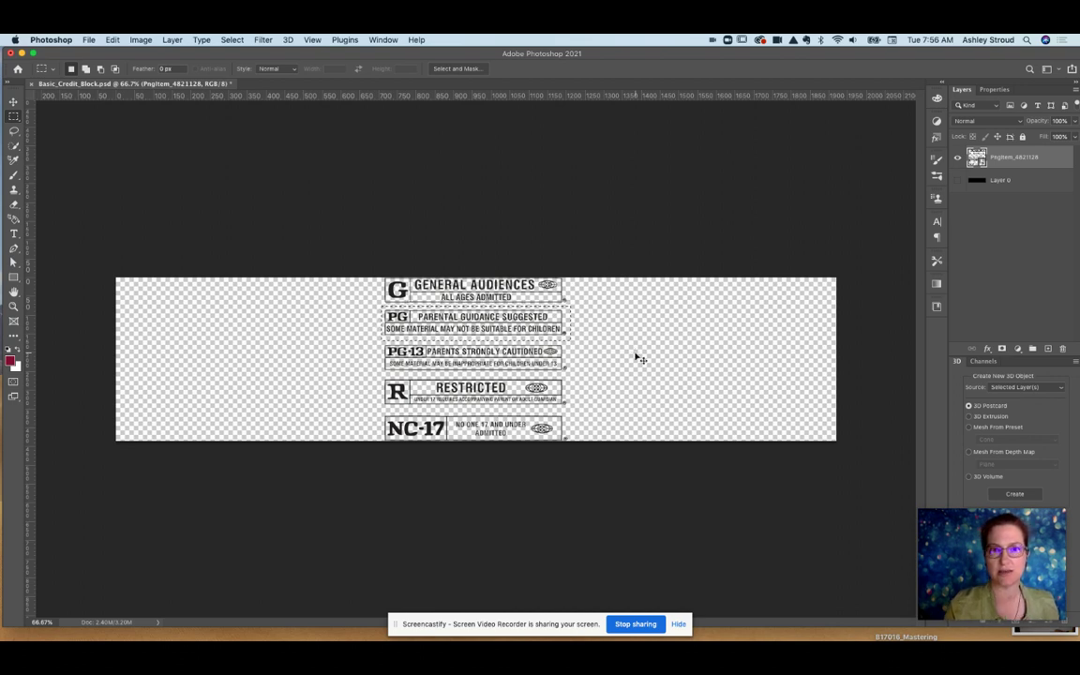
key(super+j)
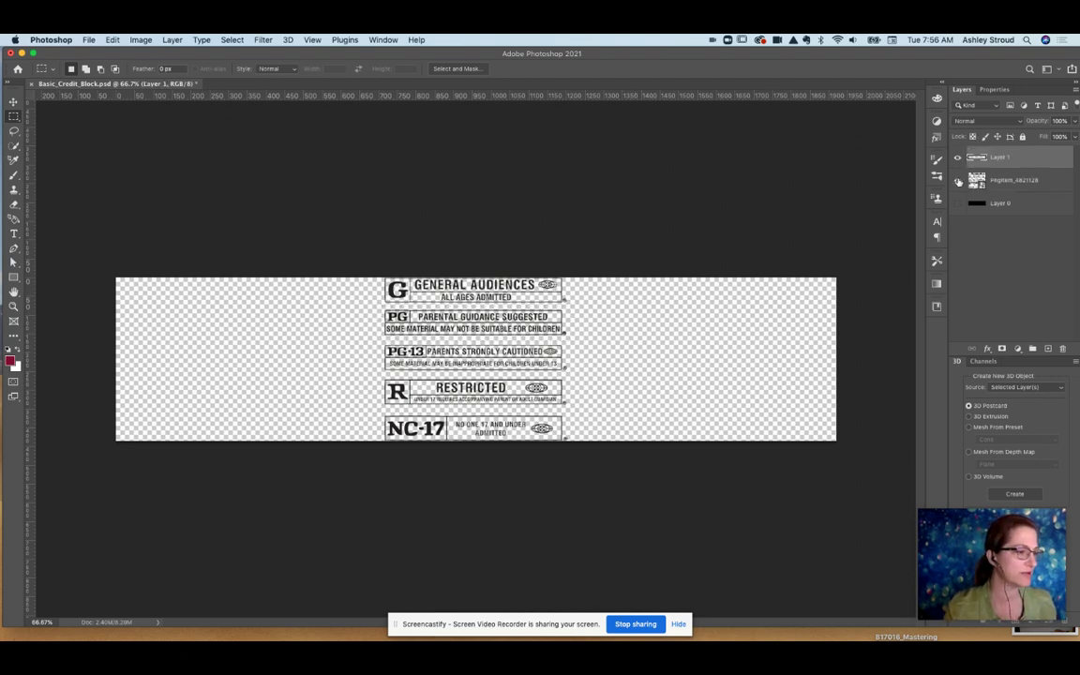
Hide the full rating chart layer and move the PG badge to the bottom-right corner.
click(959, 180)
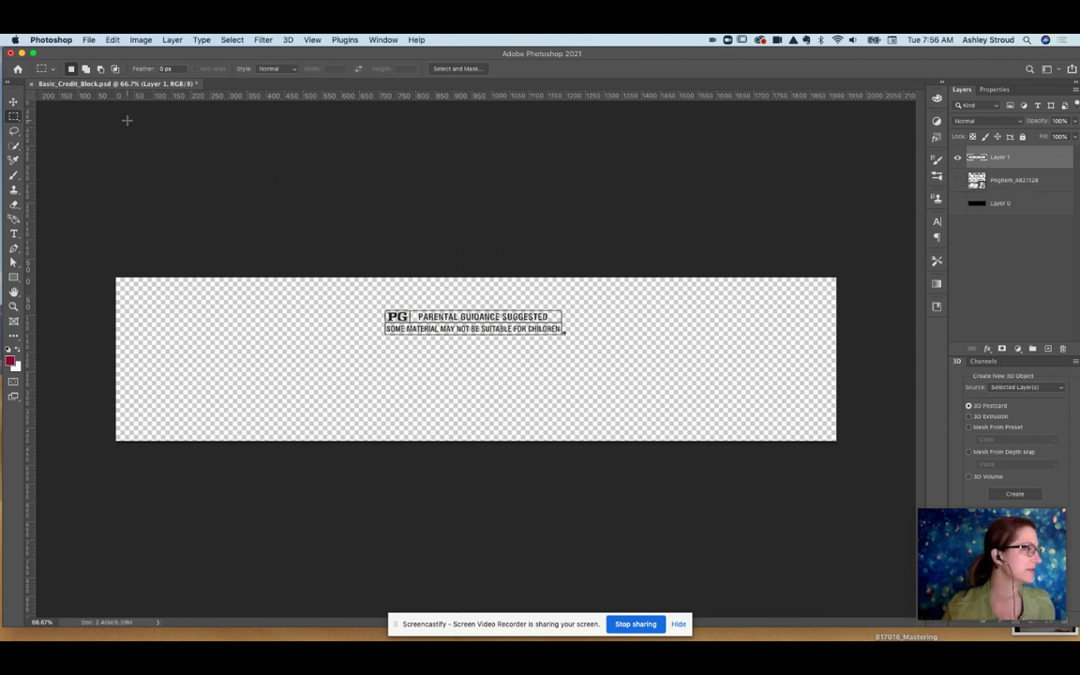
click(13, 101)
drag(464, 317, 715, 413)
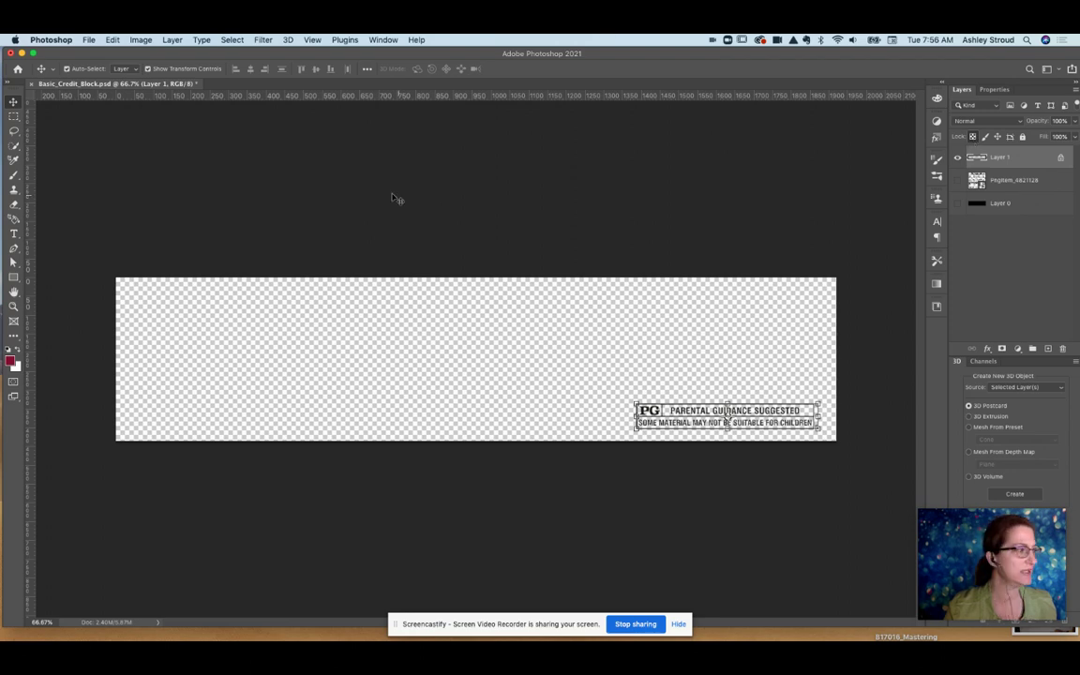
Fill the PG badge with White and make the black Layer 0 visible again.
click(112, 39)
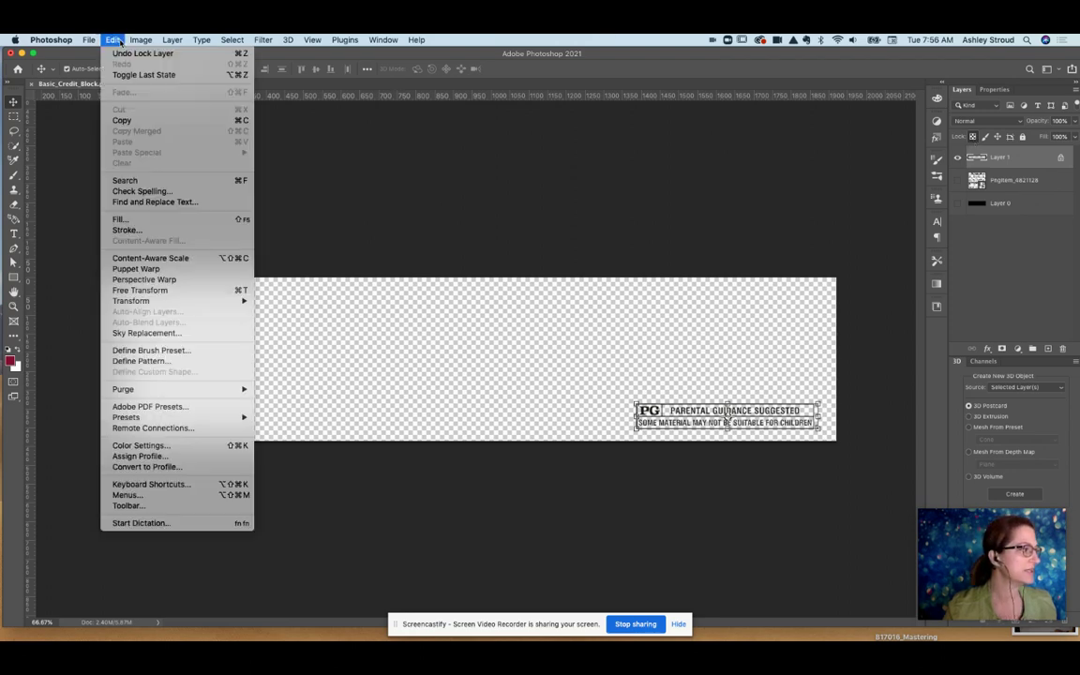
click(120, 219)
click(729, 187)
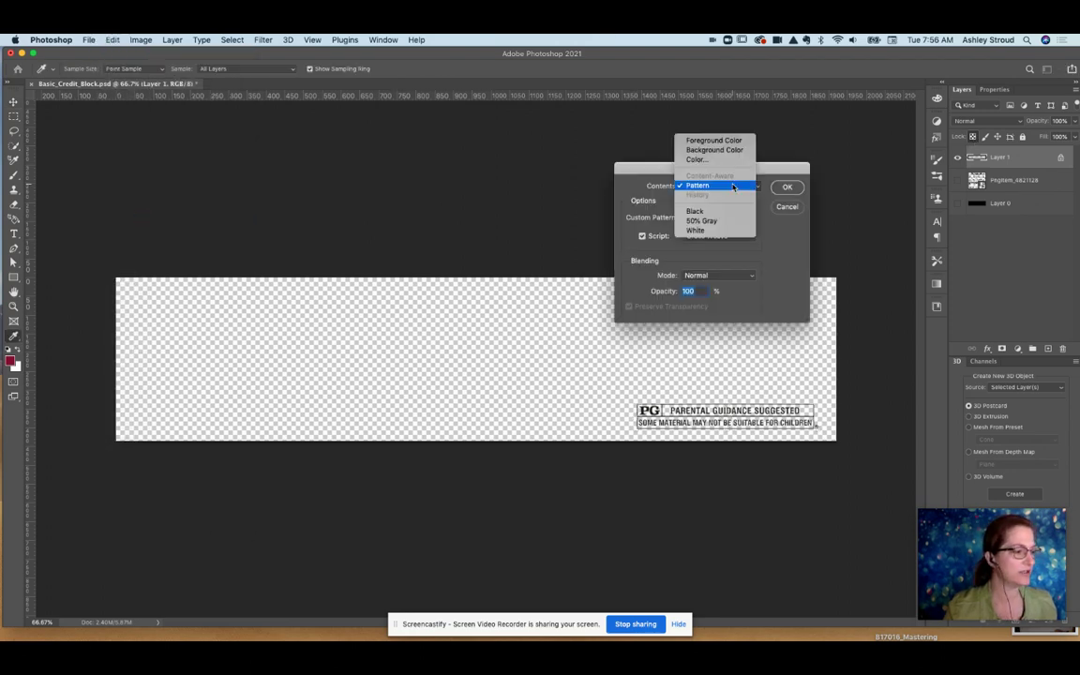
click(727, 229)
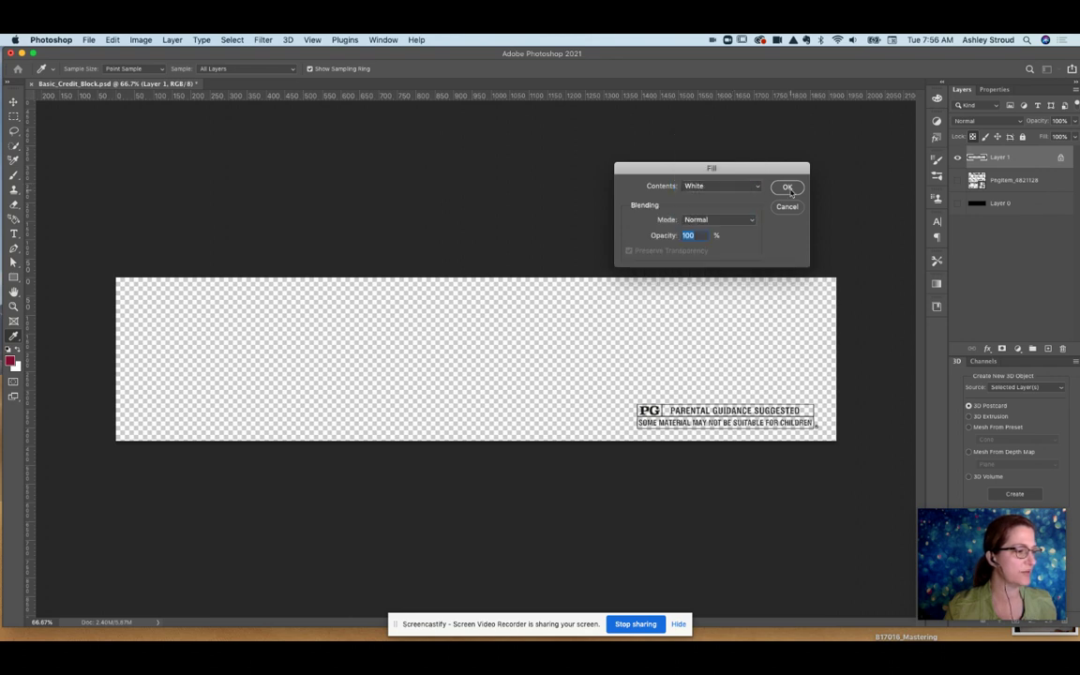
click(791, 188)
click(957, 204)
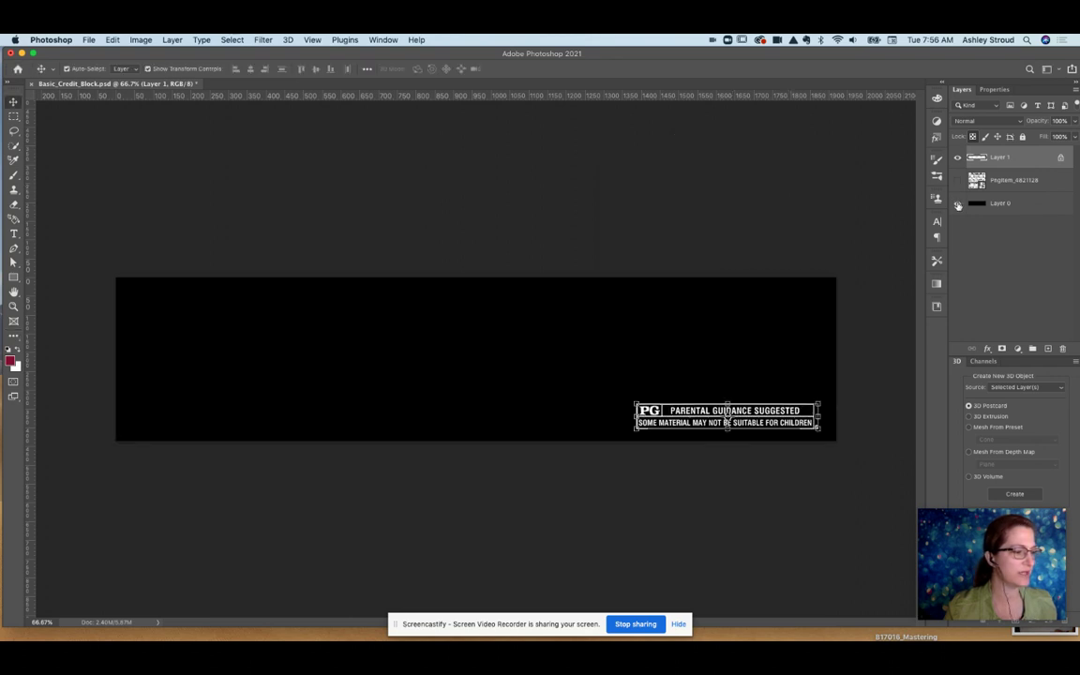